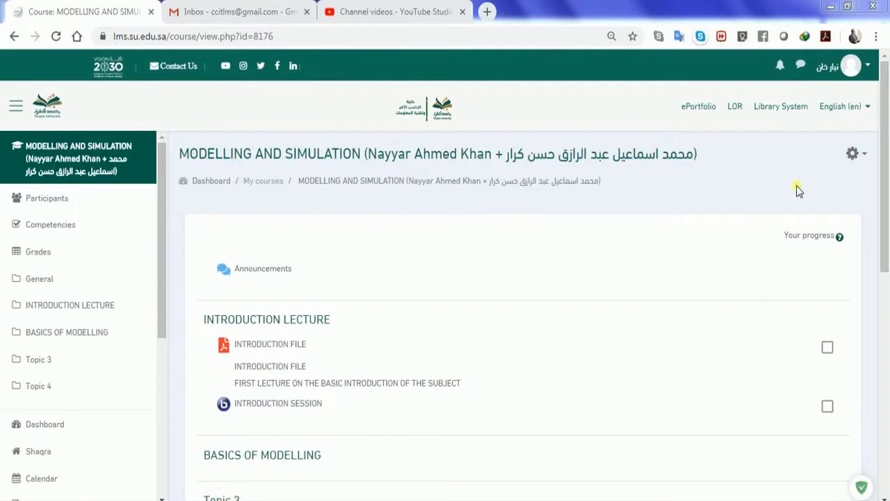
Step: Turn editing on for the MODELLING AND SIMULATION course from the Actions menu
click(853, 155)
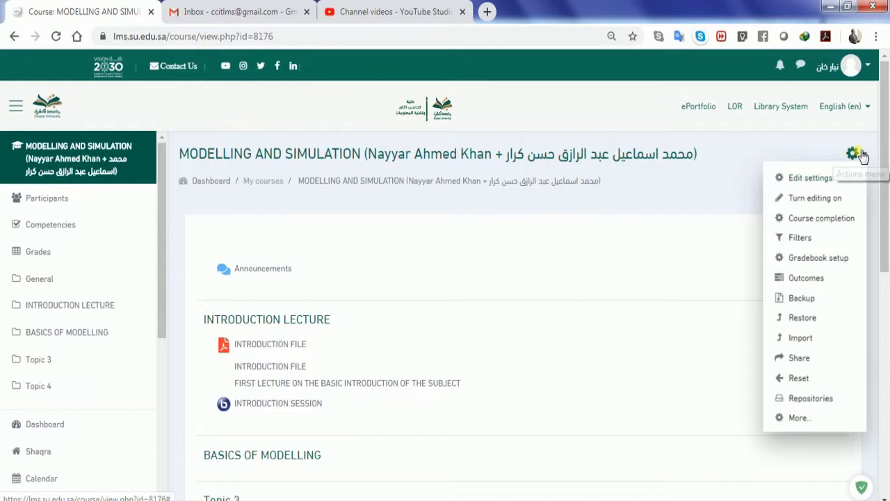
click(821, 201)
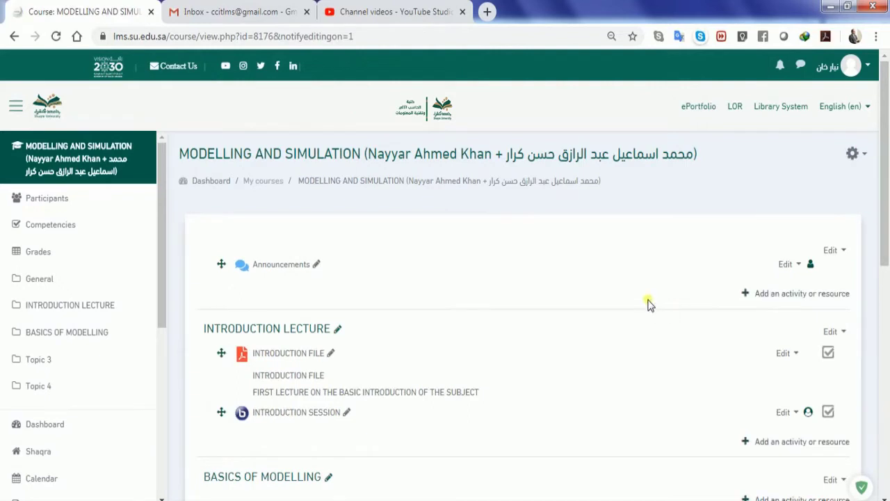
scroll(647, 304, down, 2)
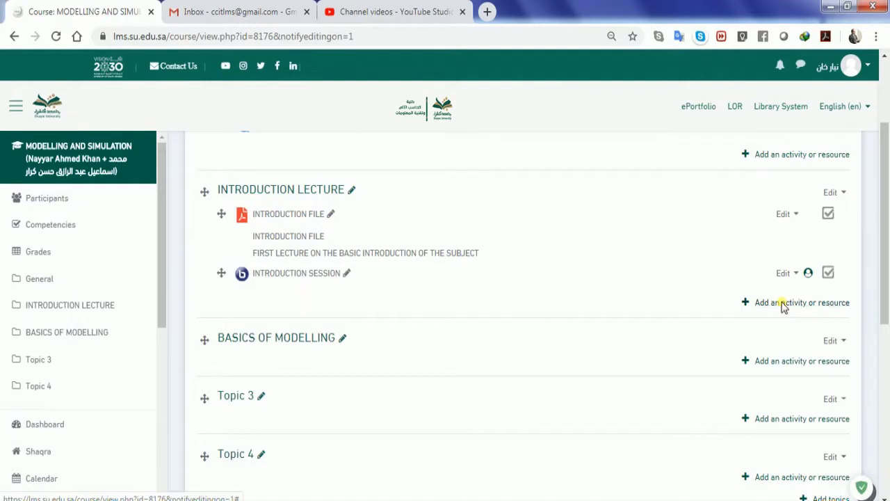
Step: Add a Quiz activity to the INTRODUCTION LECTURE section
click(781, 305)
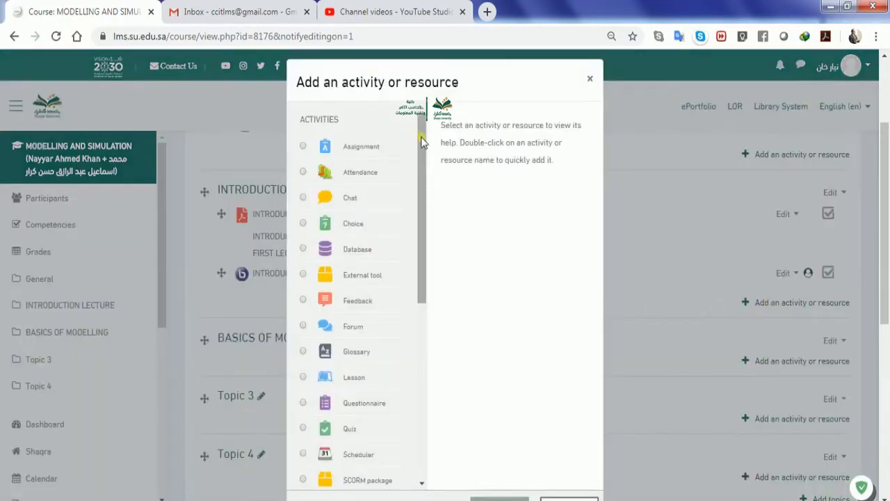
drag(421, 134, 419, 194)
click(351, 304)
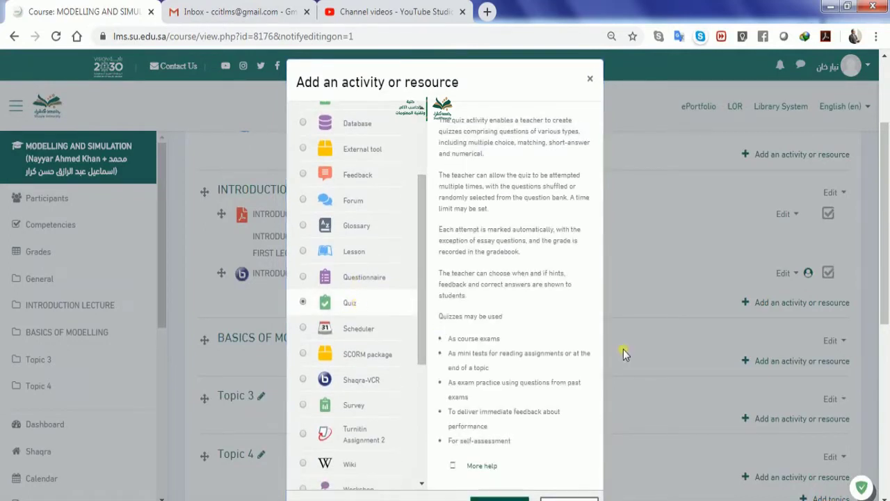
scroll(621, 350, down, 1)
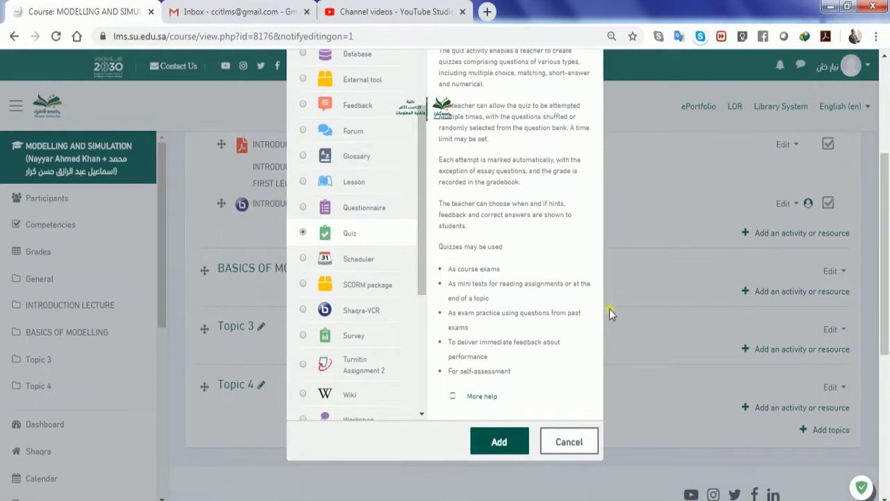
click(501, 443)
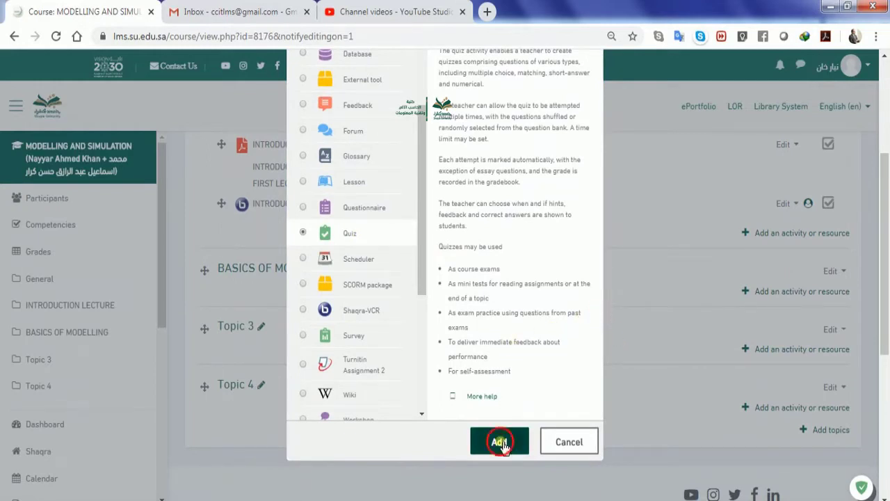
click(500, 442)
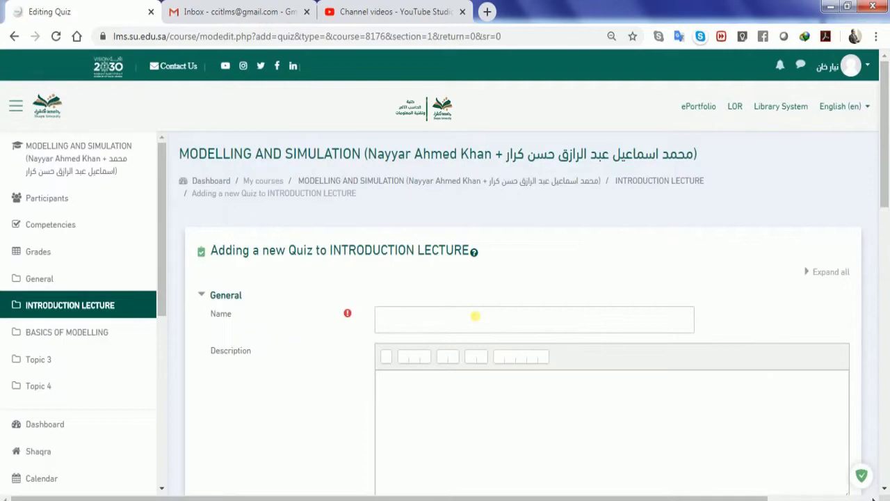
Step: Name the quiz 'QUIZ ON BASICS', describe it as 'BASIC INFORMATION AND TESTING WITH THE HELP OF QUIZ!', and show it on the course page
scroll(475, 316, down, 1)
click(457, 253)
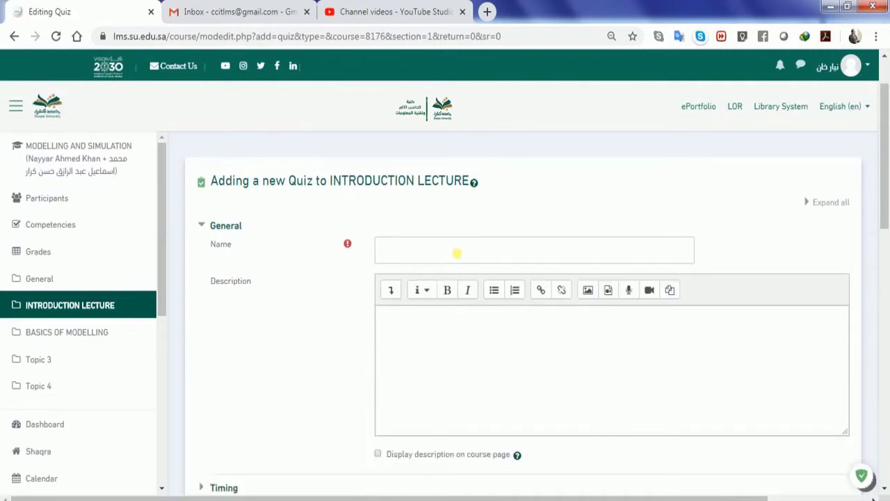
text(QUIZ ON BASICS)
key(Tab)
key(Tab)
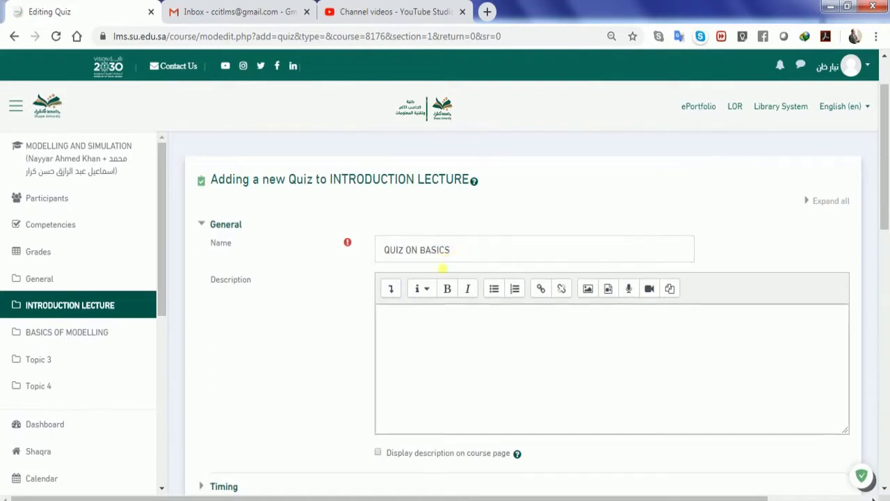
scroll(441, 303, down, 2)
text(BASIC)
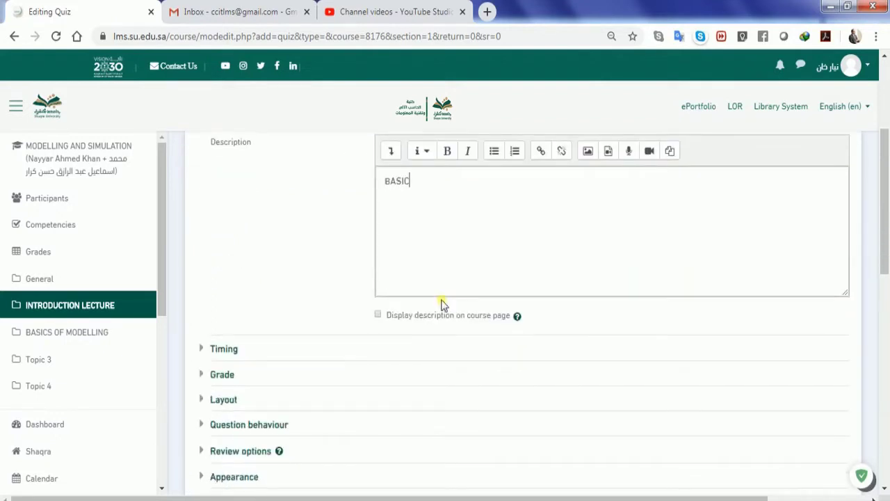
text( INFORMATION AND TESTIN GWIH)
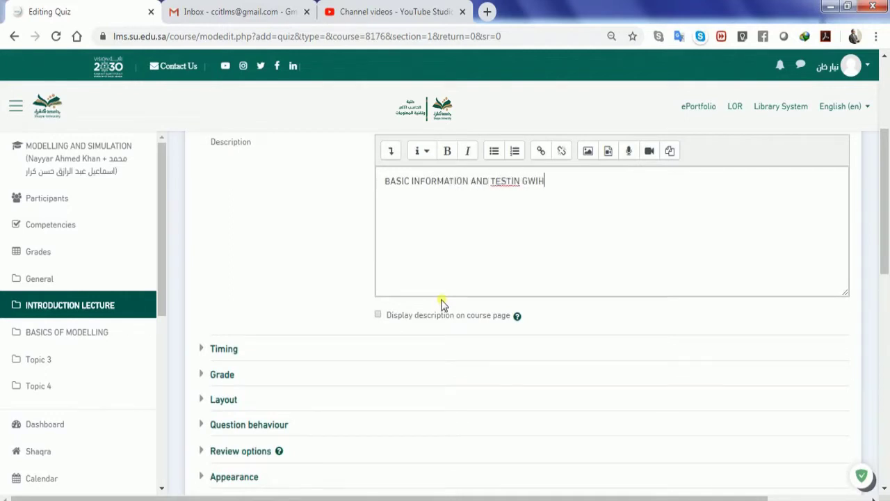
key(BackSpace)
key(BackSpace)
key(BackSpace)
key(BackSpace)
key(BackSpace)
text(G WITH THE HELP OF QUIZ!)
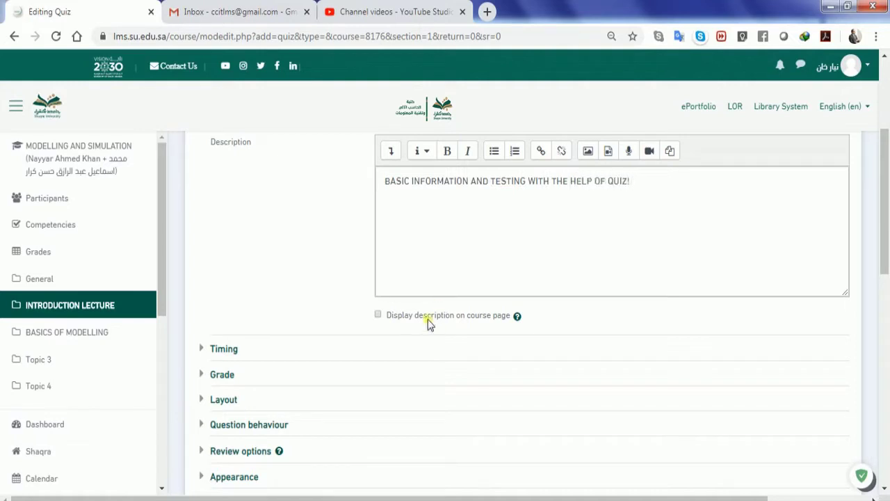
click(427, 319)
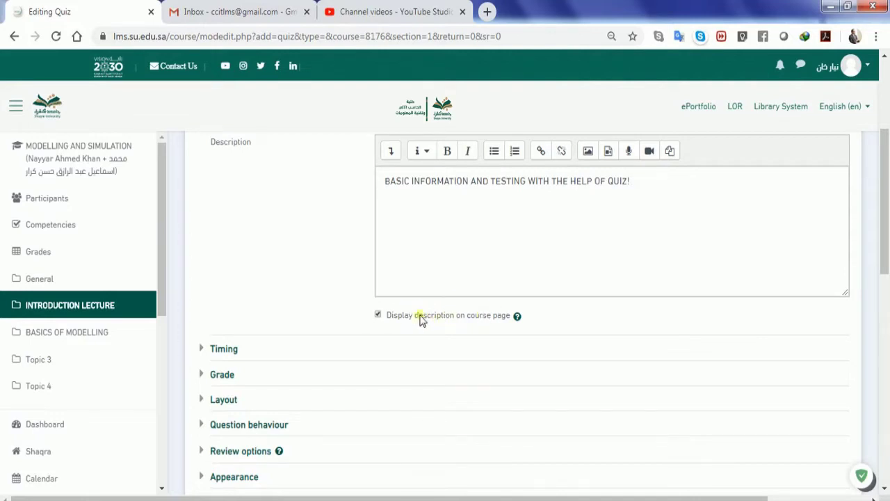
scroll(423, 316, down, 2)
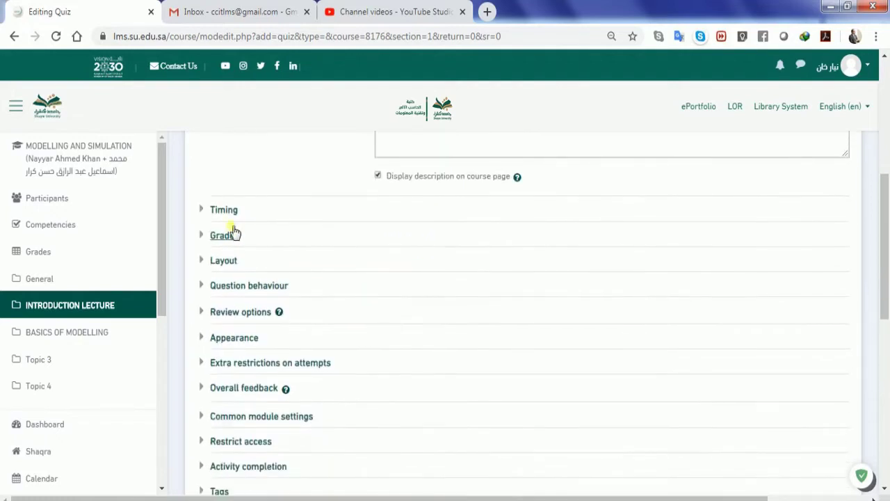
Step: Enable the quiz opening time and set it to 16 March 2020, 09:00
click(221, 211)
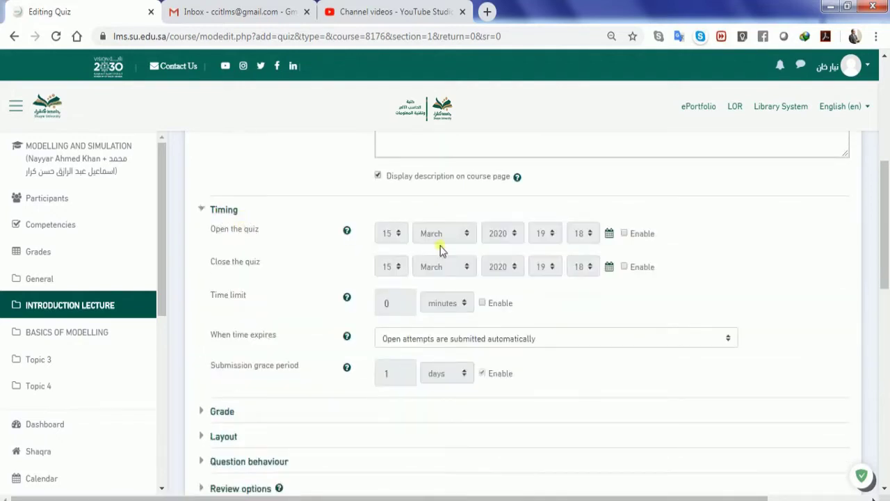
click(623, 234)
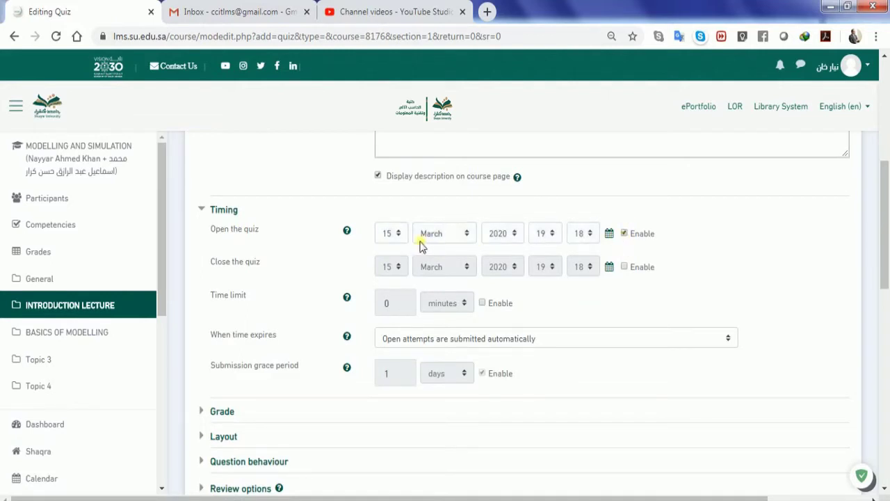
click(391, 234)
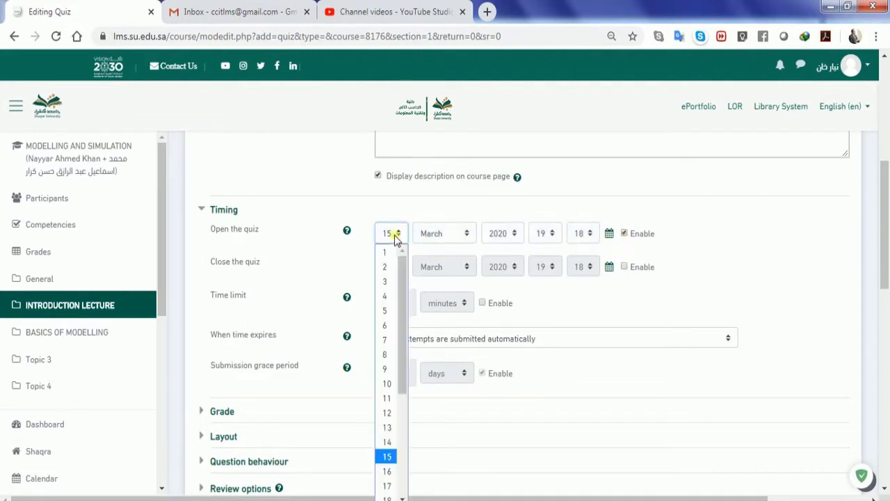
click(387, 470)
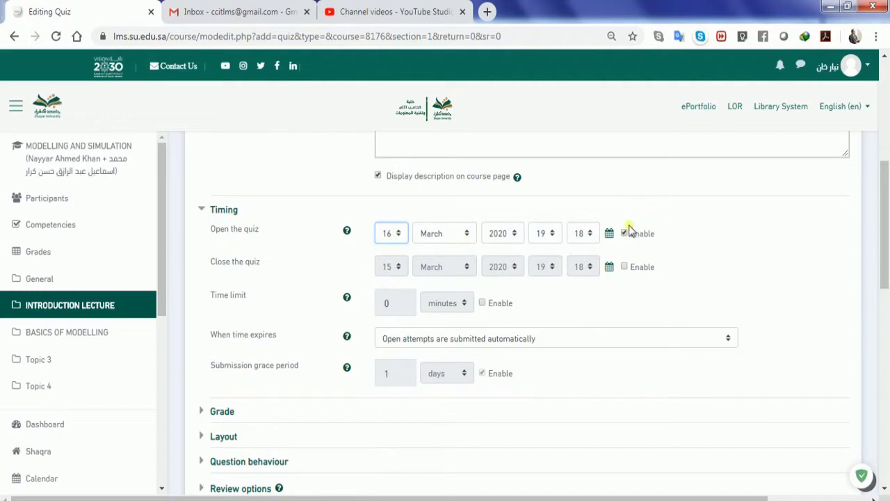
click(549, 234)
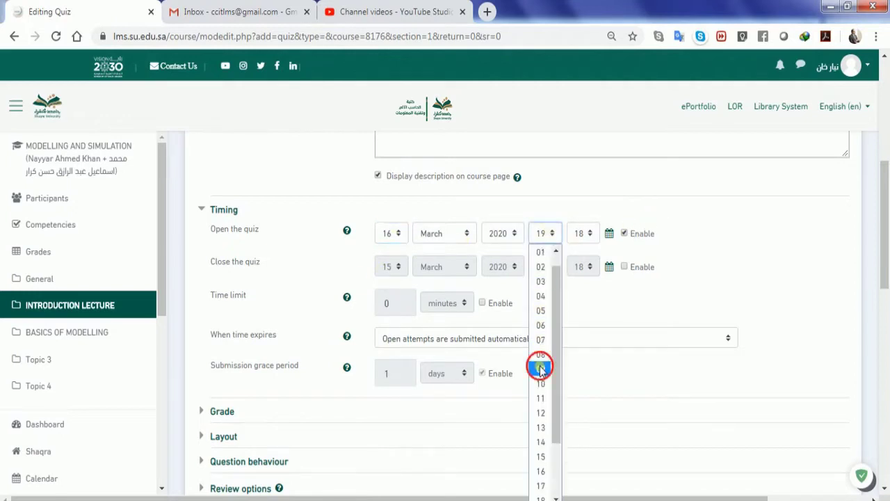
click(541, 364)
click(574, 233)
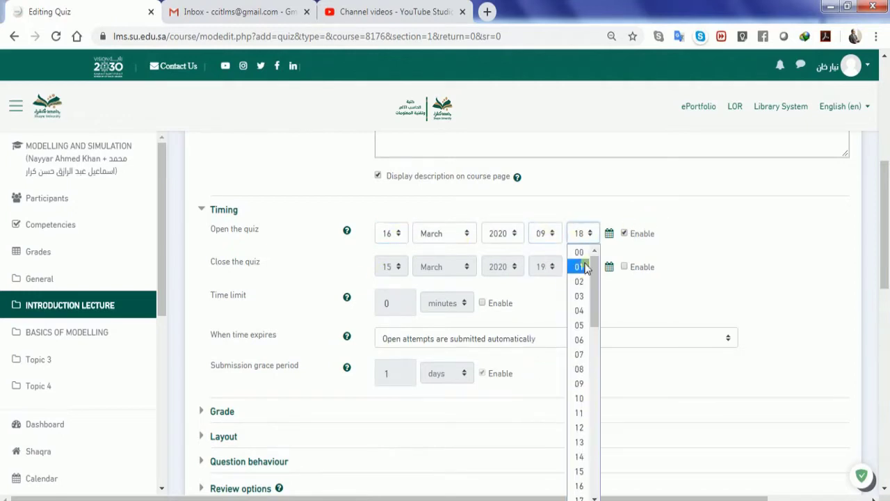
click(589, 253)
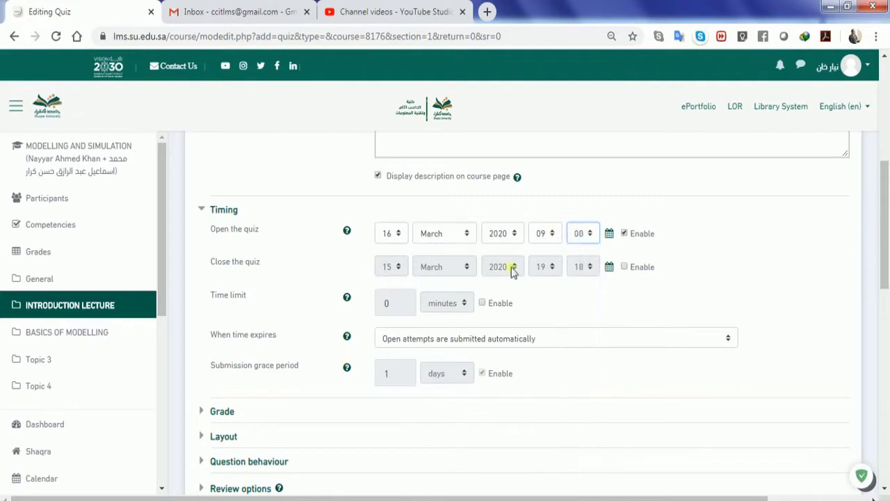
Step: Enable the quiz closing time and set it to 16 March 2020, 11:00
click(624, 267)
click(547, 269)
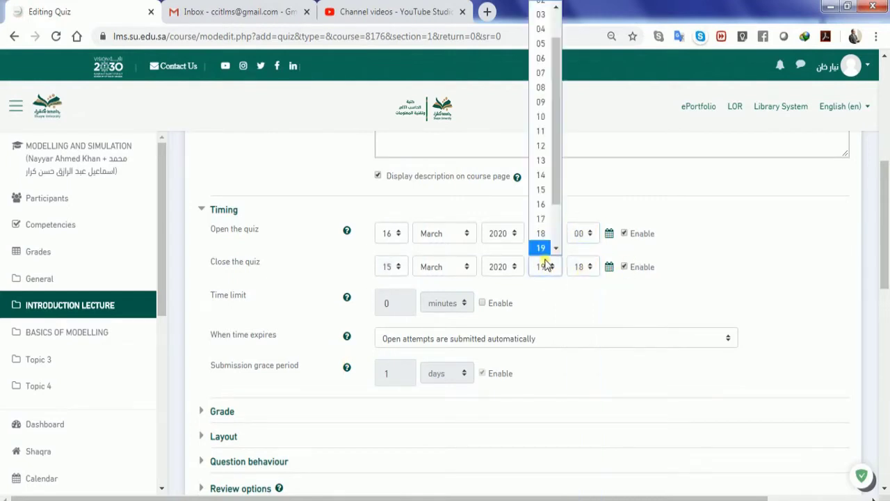
click(541, 130)
click(580, 268)
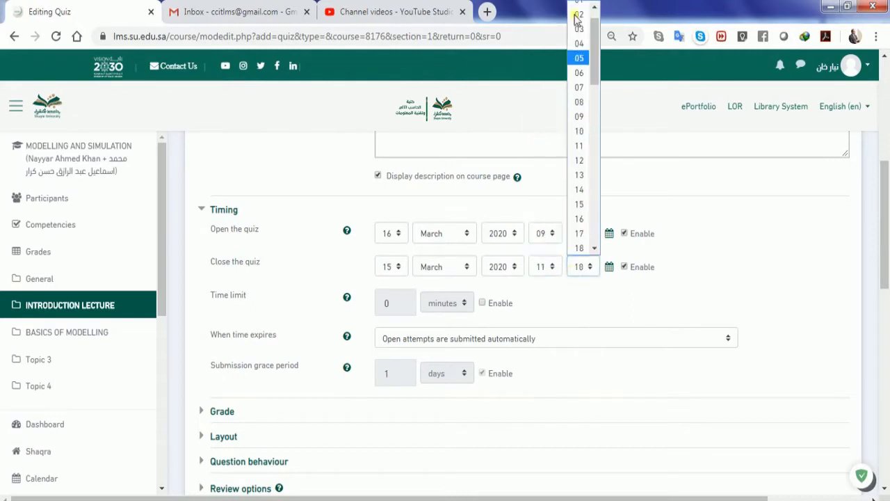
scroll(580, 11, up, 1)
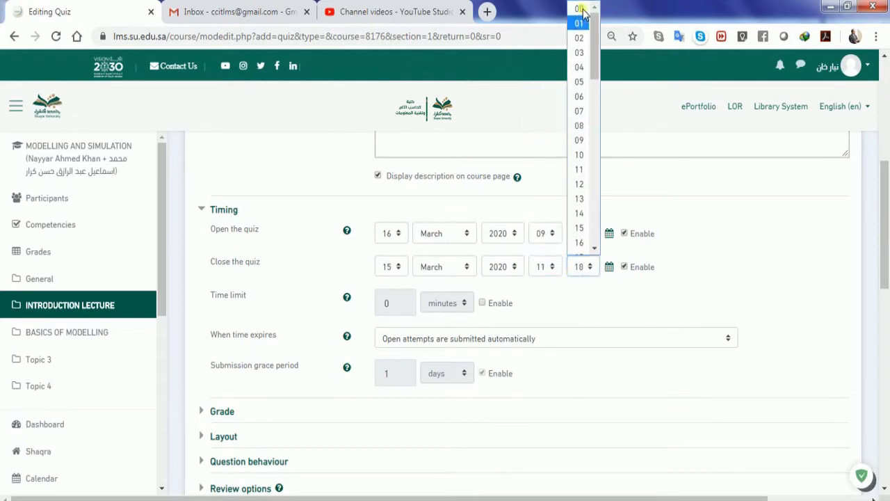
click(582, 9)
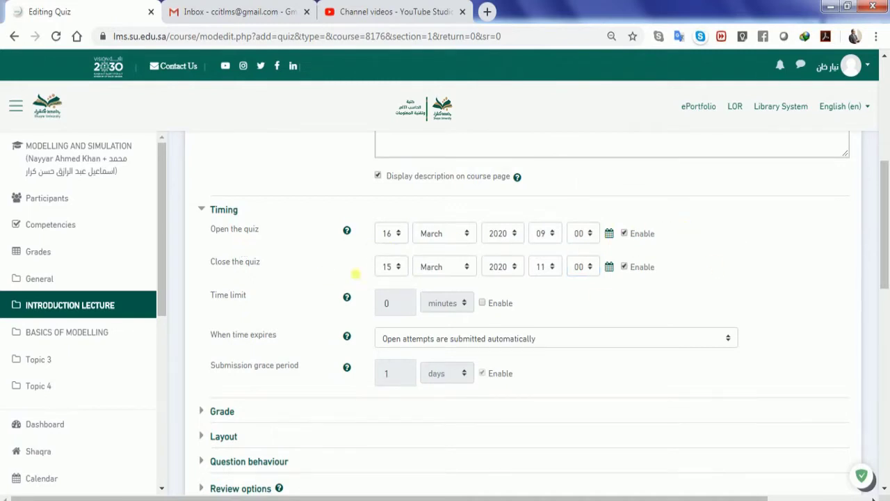
click(392, 268)
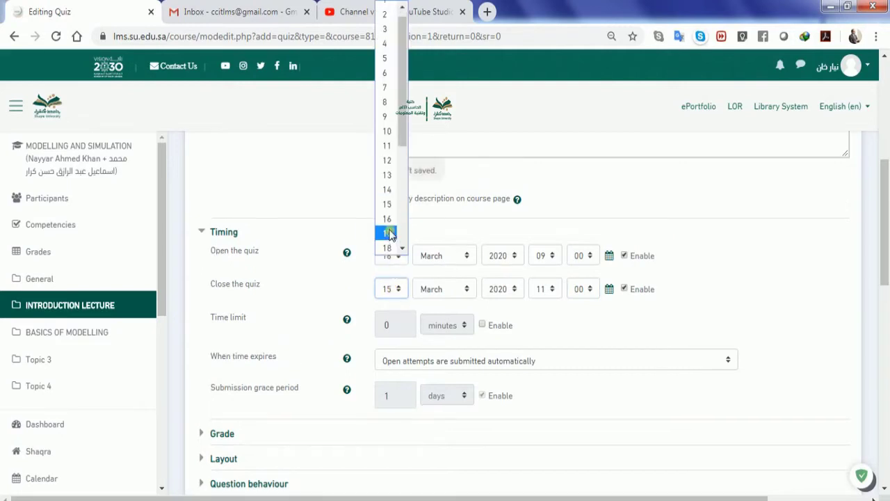
click(387, 219)
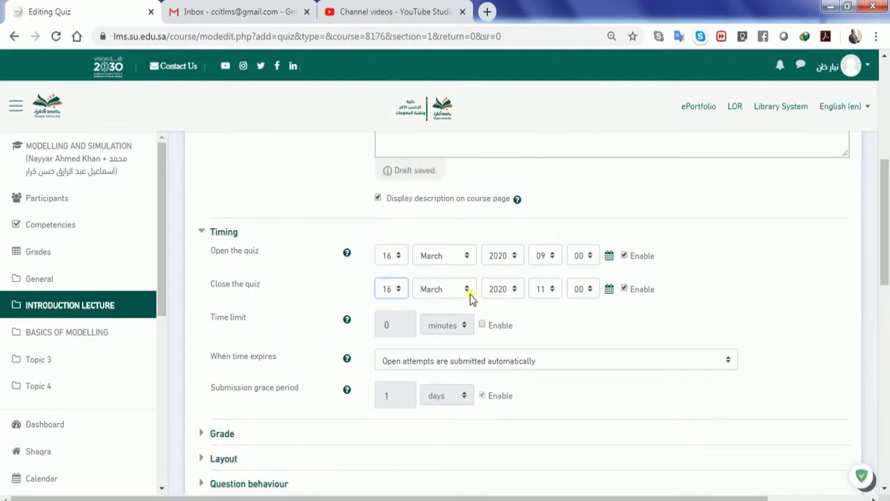
scroll(751, 288, down, 2)
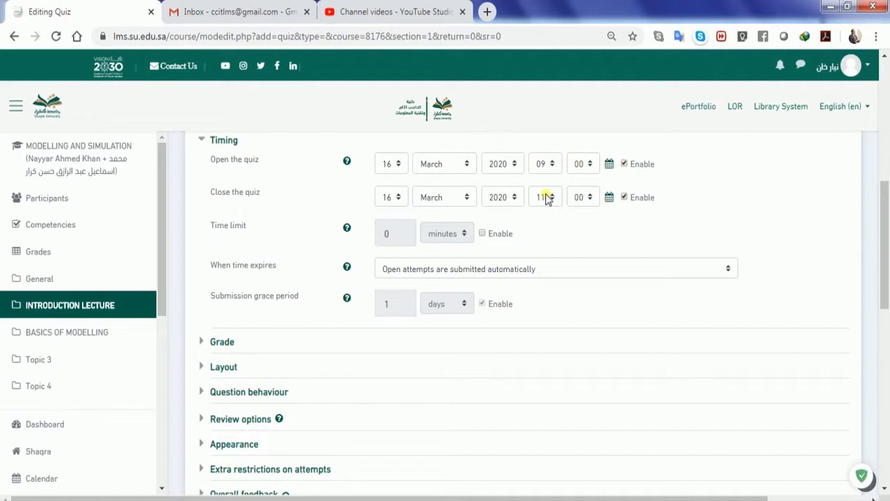
scroll(547, 204, down, 3)
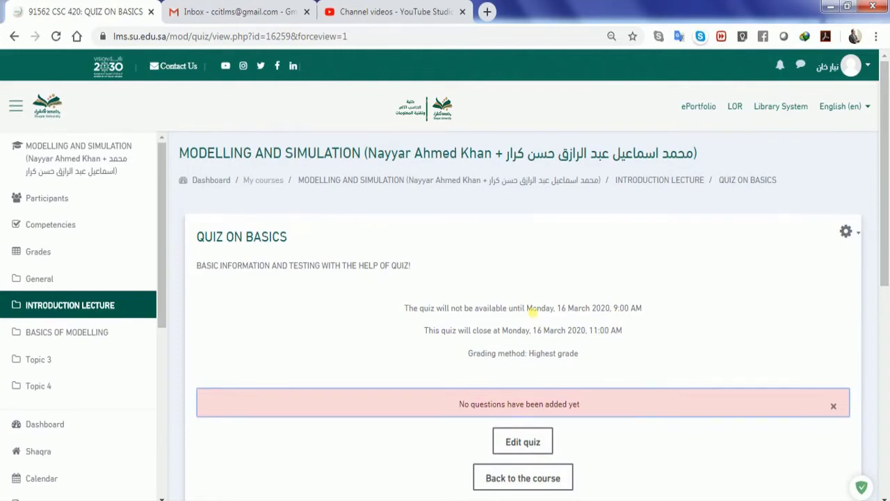
scroll(529, 310, down, 1)
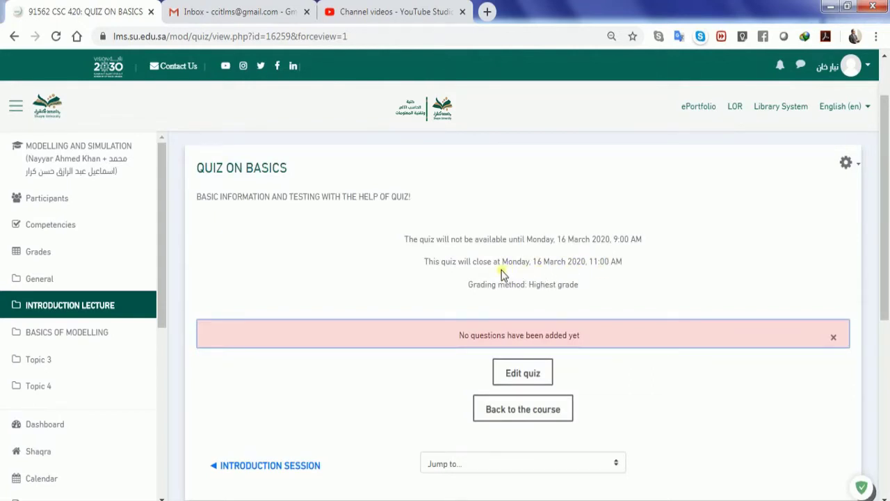
scroll(503, 275, down, 1)
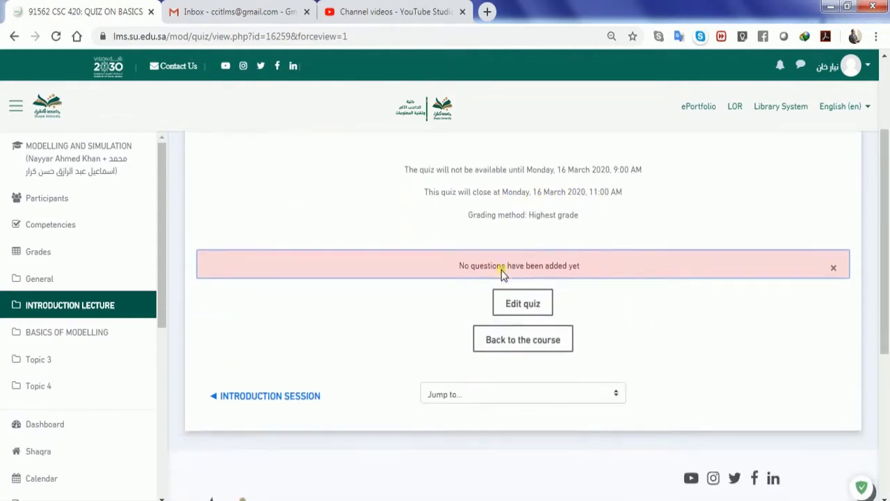
Step: Open the Edit quiz page for QUIZ ON BASICS, which has 0 questions
click(522, 305)
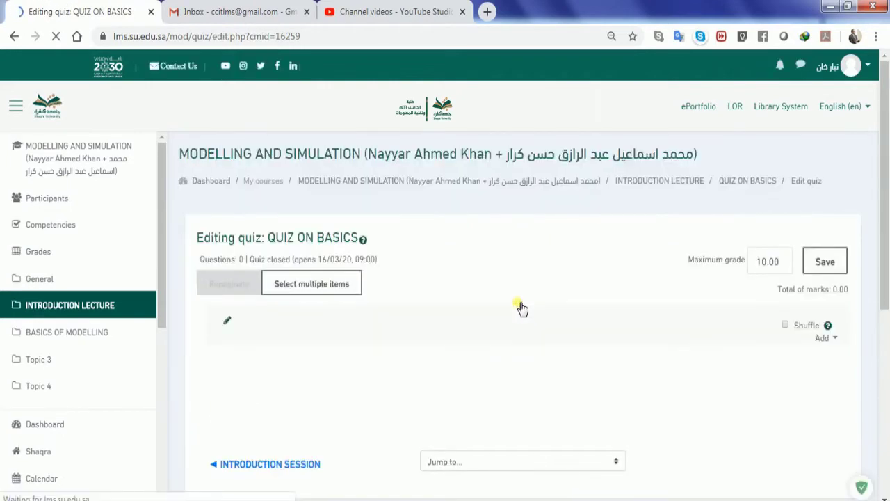
scroll(522, 308, down, 1)
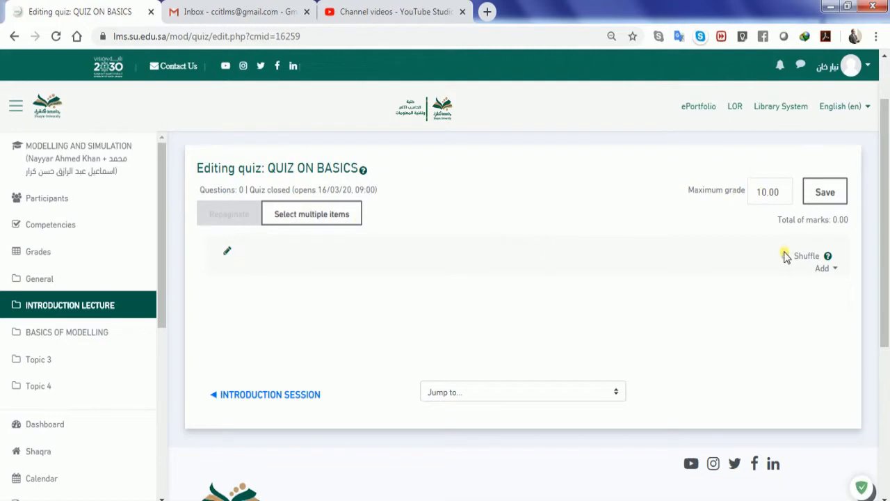
Step: Choose to add a new Multiple choice question to the quiz
click(822, 270)
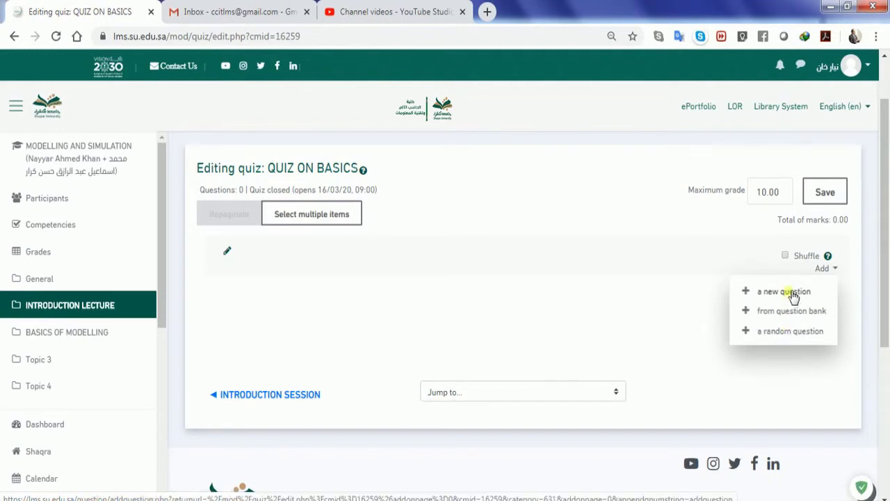
click(792, 296)
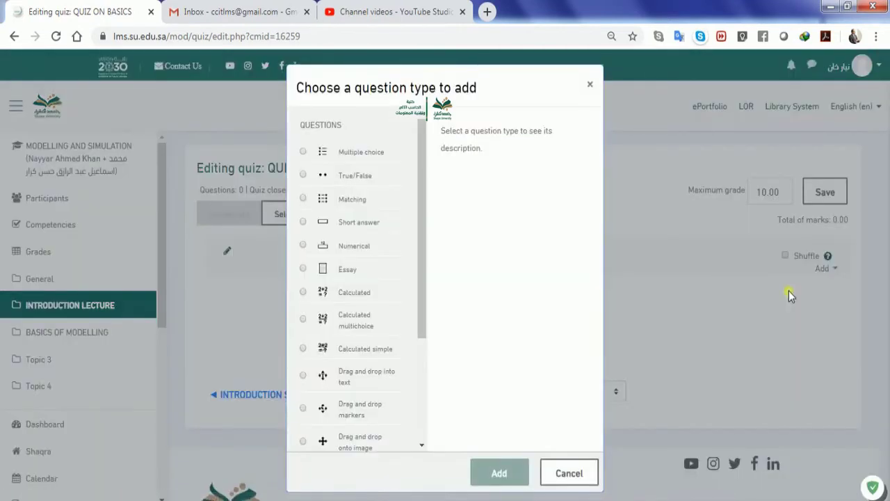
click(361, 157)
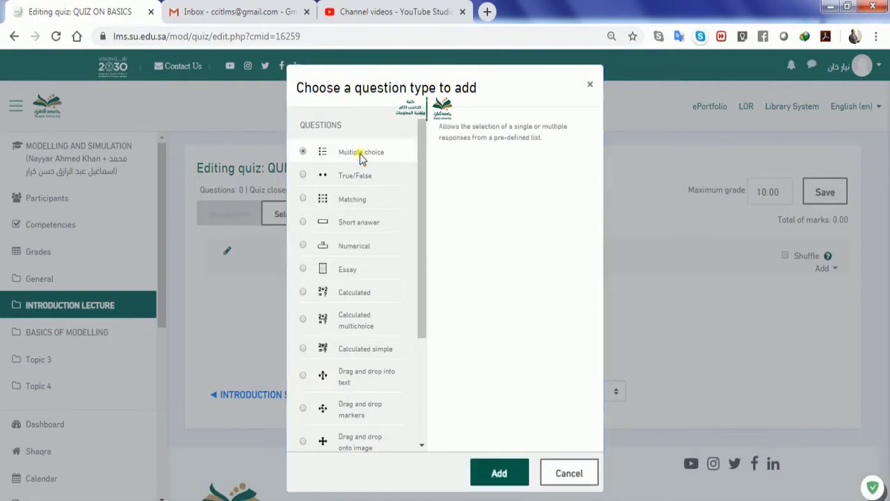
click(499, 473)
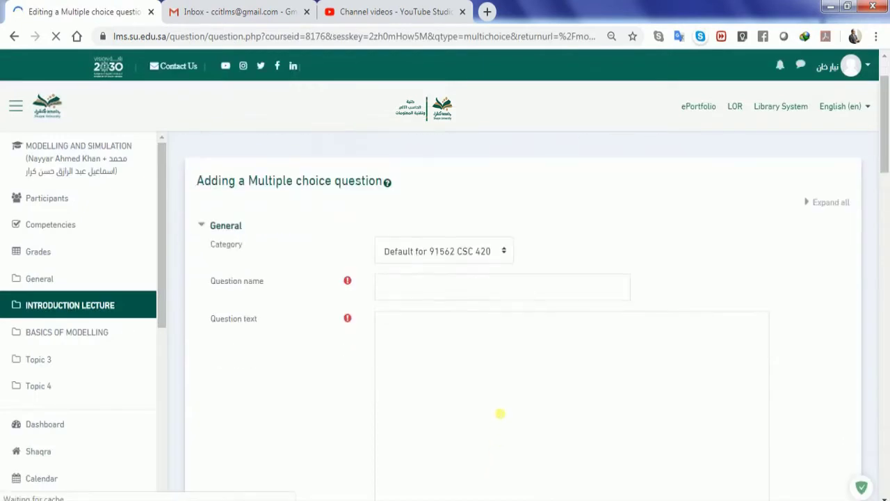
Step: Name the question 'Q.1' with question text 'How is the video?'
click(441, 293)
scroll(441, 292, down, 1)
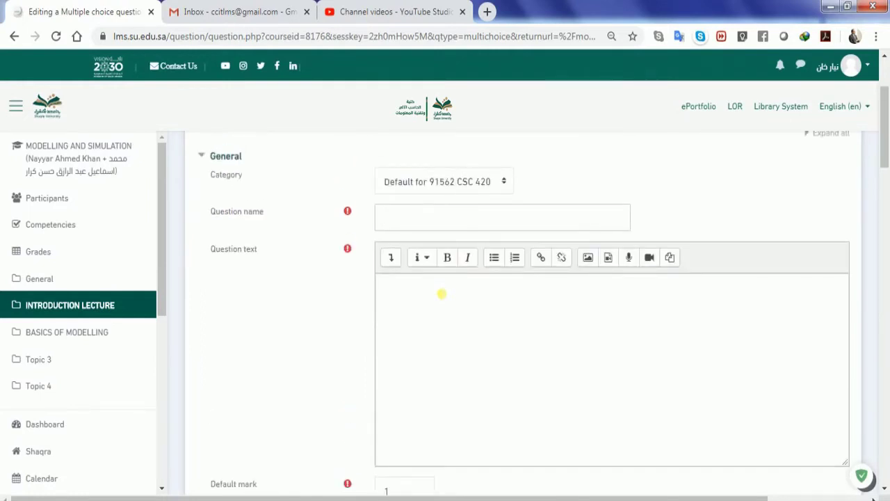
text(Q.1.)
scroll(438, 308, down, 1)
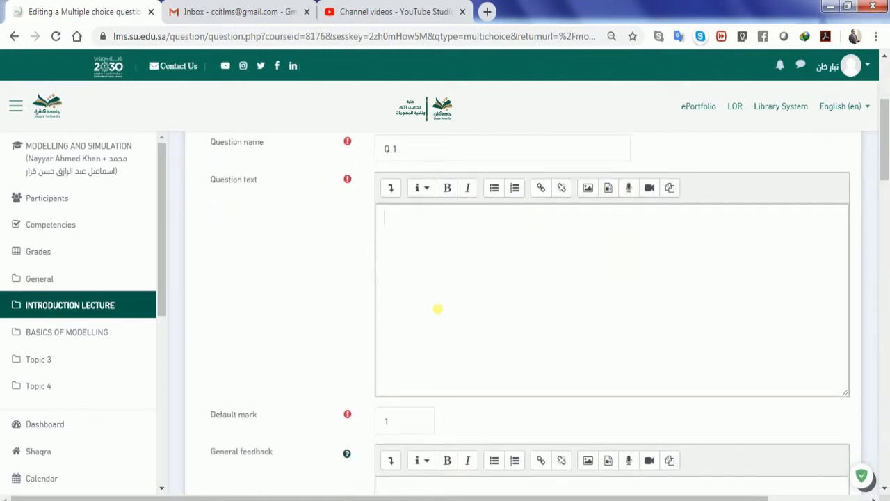
text(How is the video?)
scroll(437, 309, down, 2)
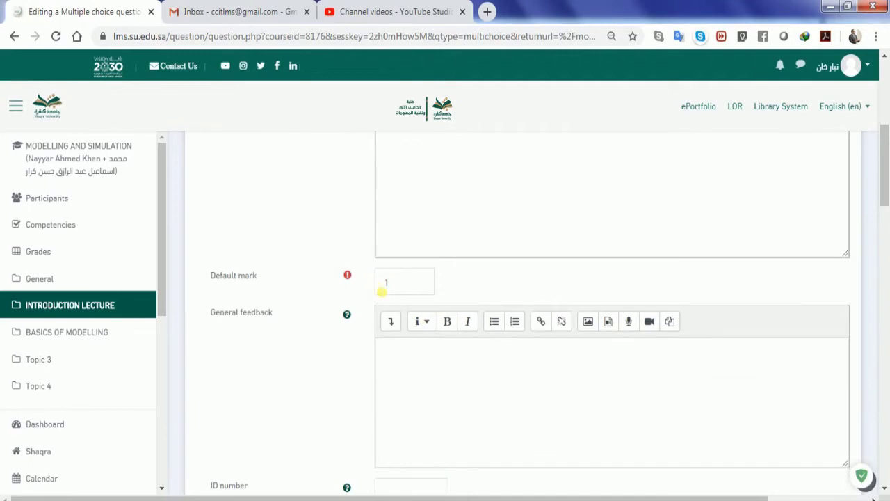
scroll(382, 291, down, 1)
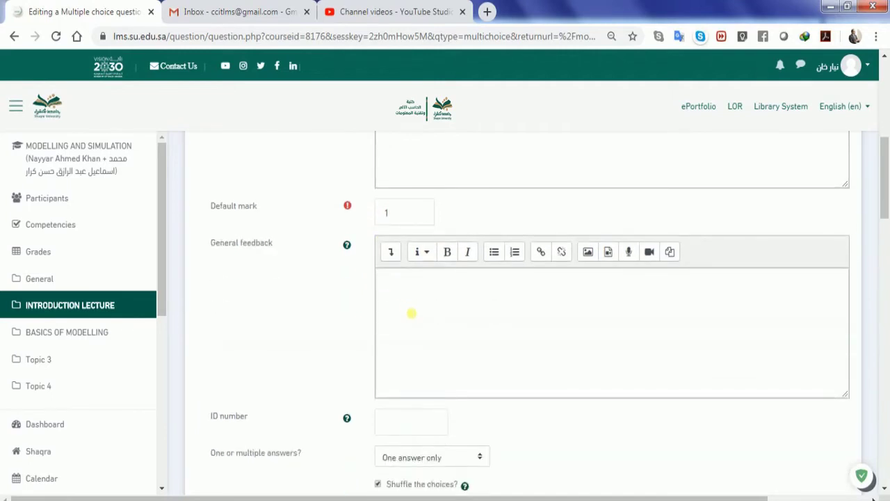
scroll(412, 313, down, 1)
click(411, 313)
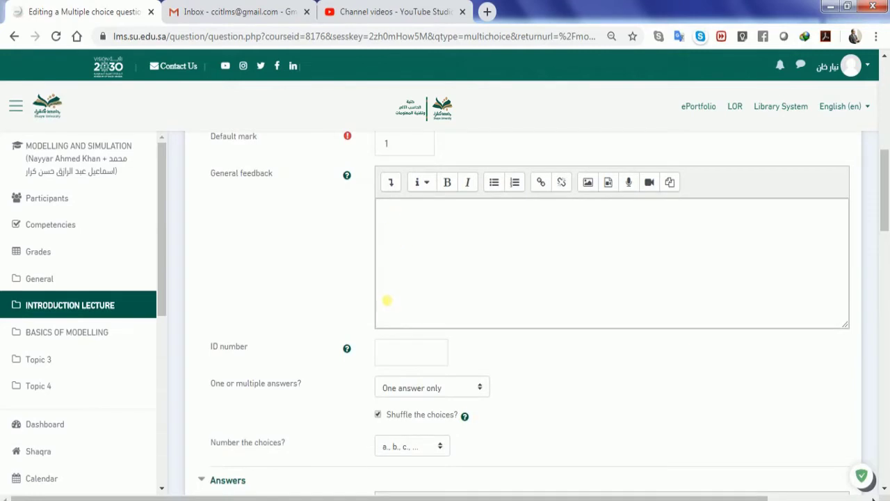
scroll(387, 300, down, 4)
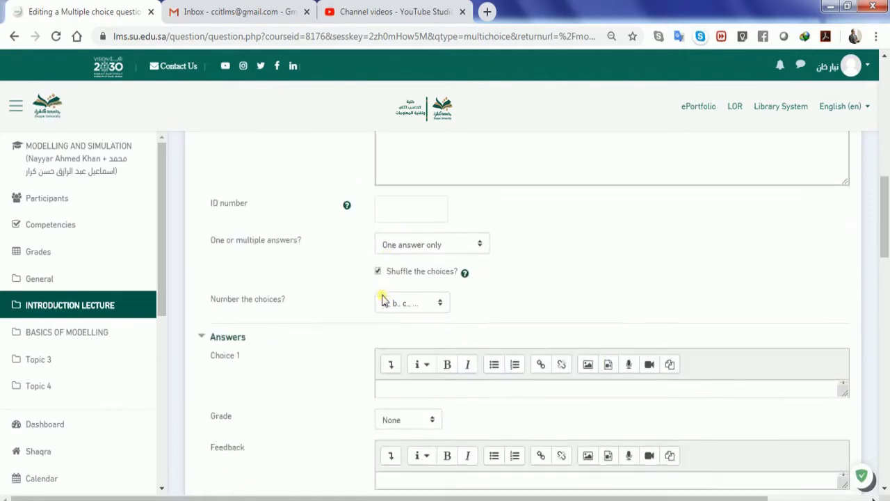
click(407, 256)
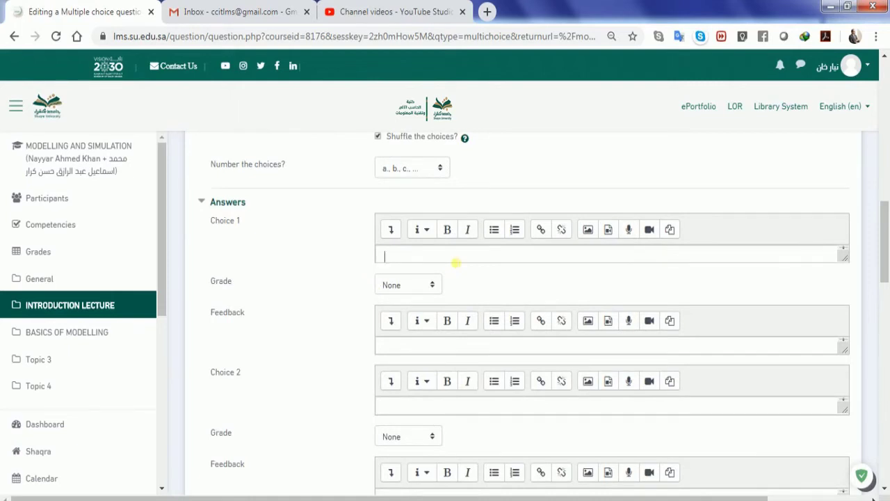
Step: Enter 'Good' as choice 1 and 'Very Good' as choice 2
text(Good)
scroll(466, 273, up, 1)
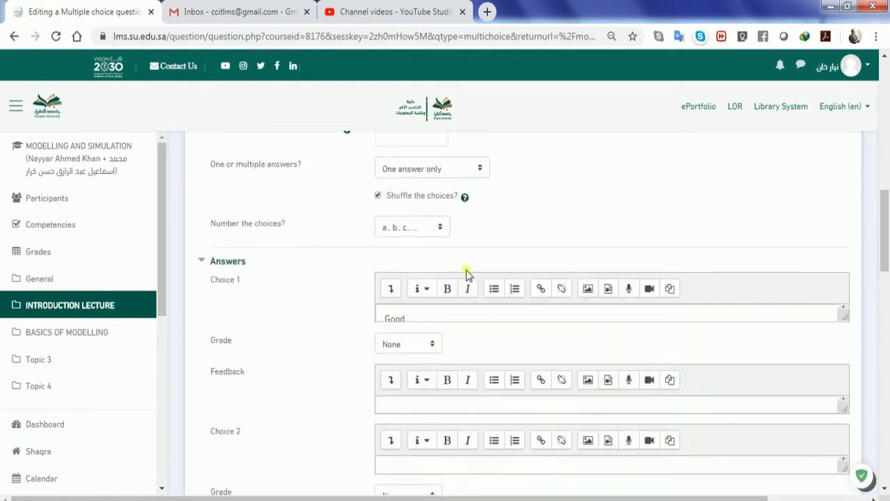
scroll(485, 358, down, 3)
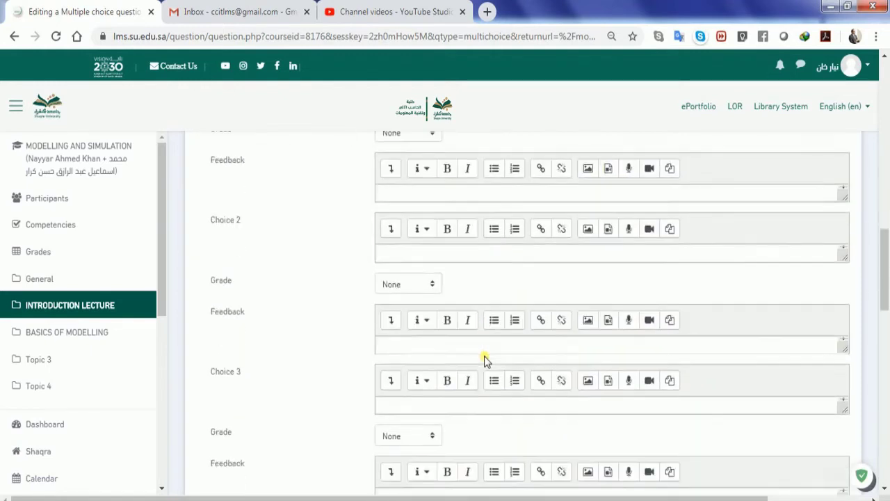
scroll(485, 359, down, 1)
click(418, 200)
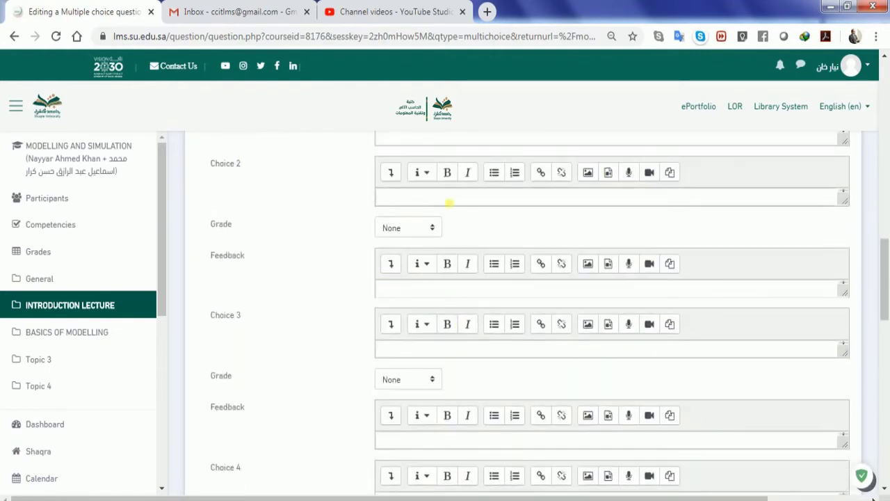
text(Very Good)
Step: Leave choice 3 empty and enter 'Amazing' as choice 4
click(423, 351)
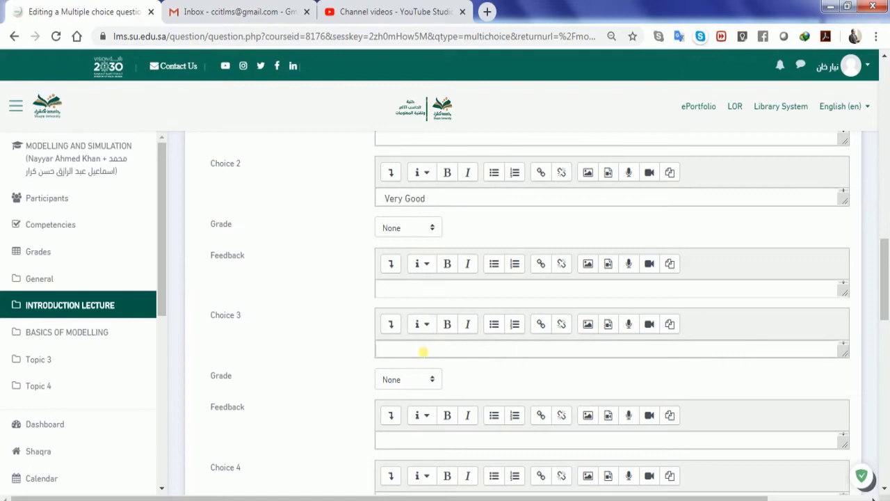
text(Excellent)
double_click(424, 351)
key(BackSpace)
scroll(341, 441, down, 1)
scroll(341, 441, down, 1)
click(433, 366)
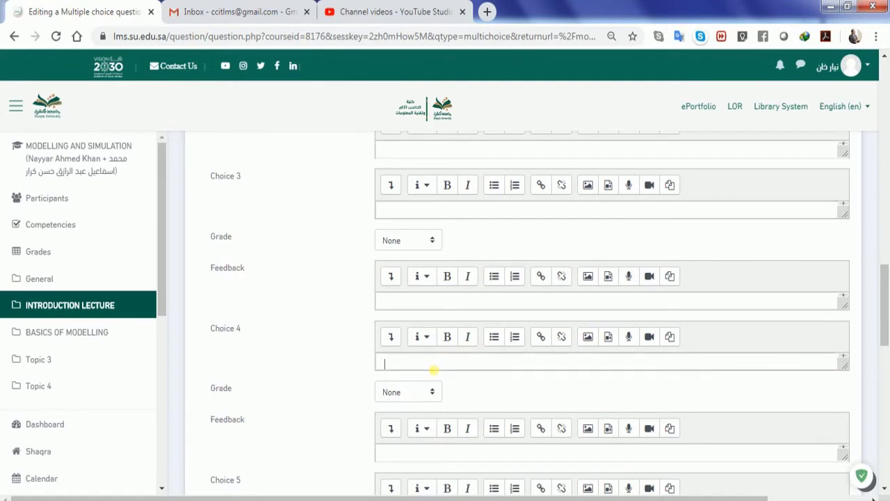
text(Amazing)
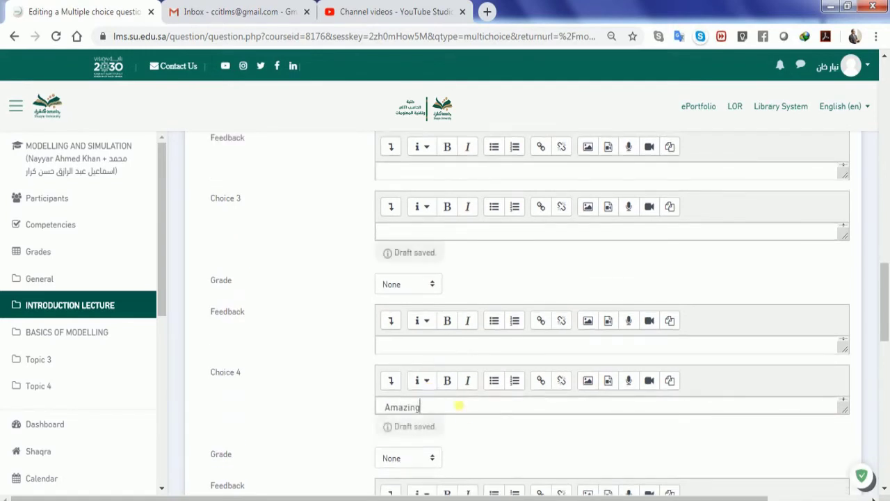
scroll(468, 434, down, 1)
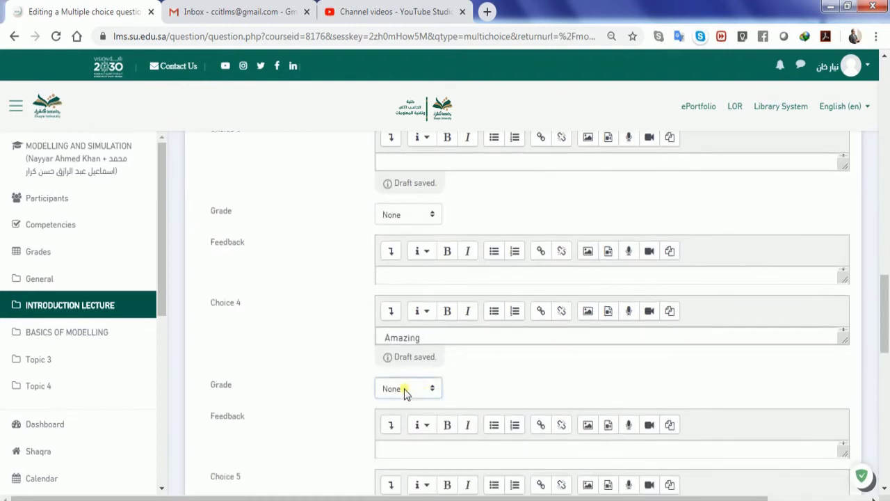
Step: Give choice 4 'Amazing' a 100% grade
click(408, 390)
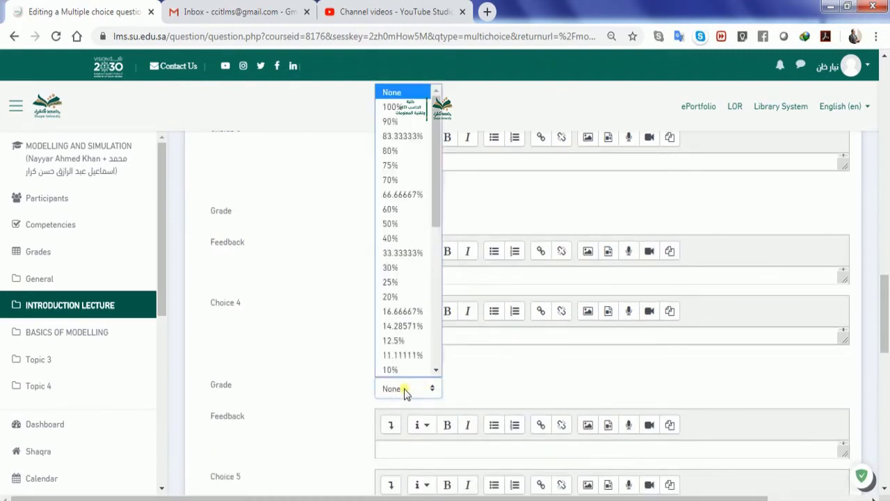
click(396, 108)
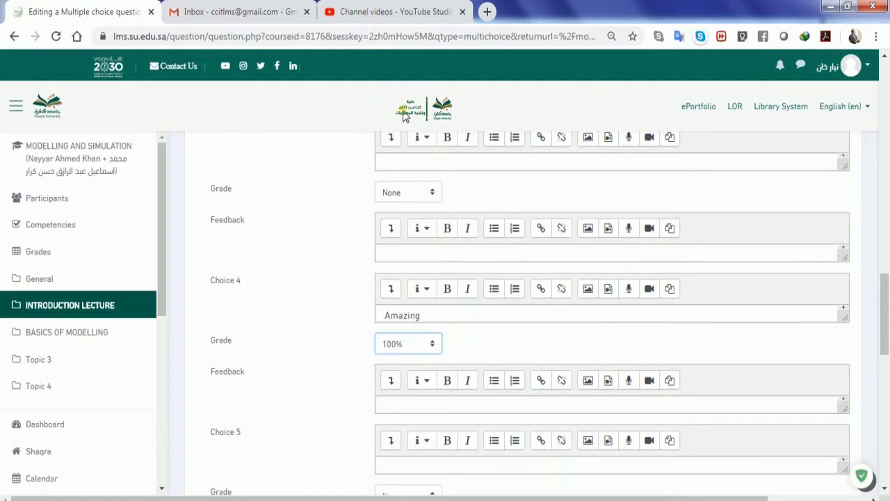
click(323, 435)
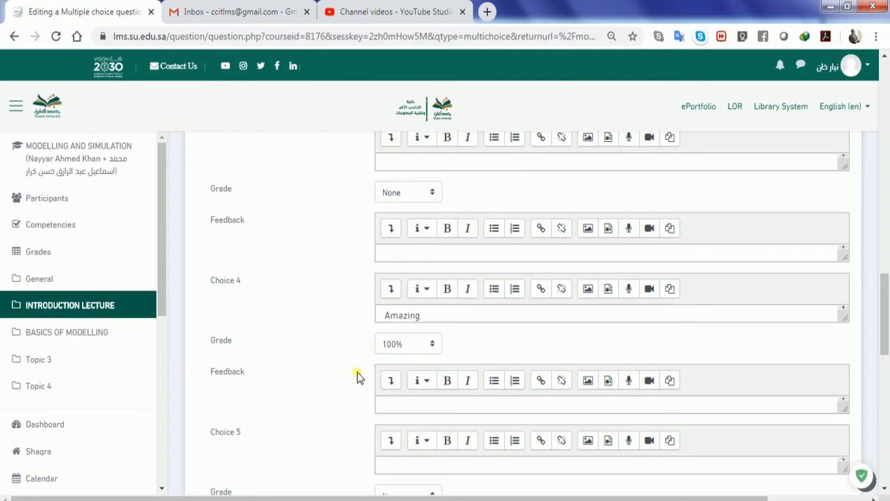
click(387, 348)
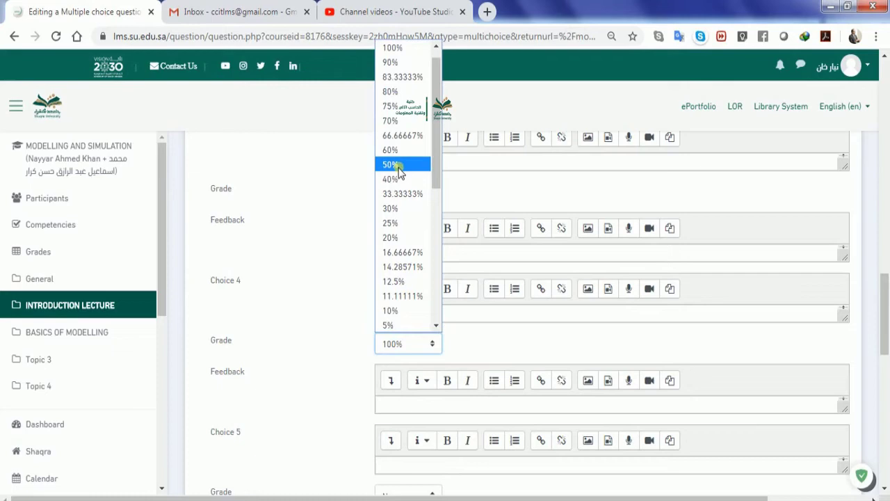
click(309, 368)
scroll(310, 371, up, 3)
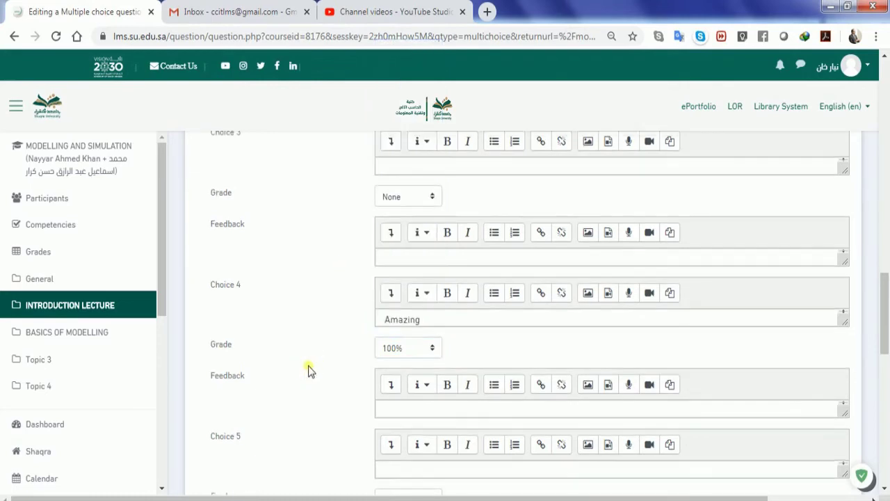
scroll(308, 371, up, 5)
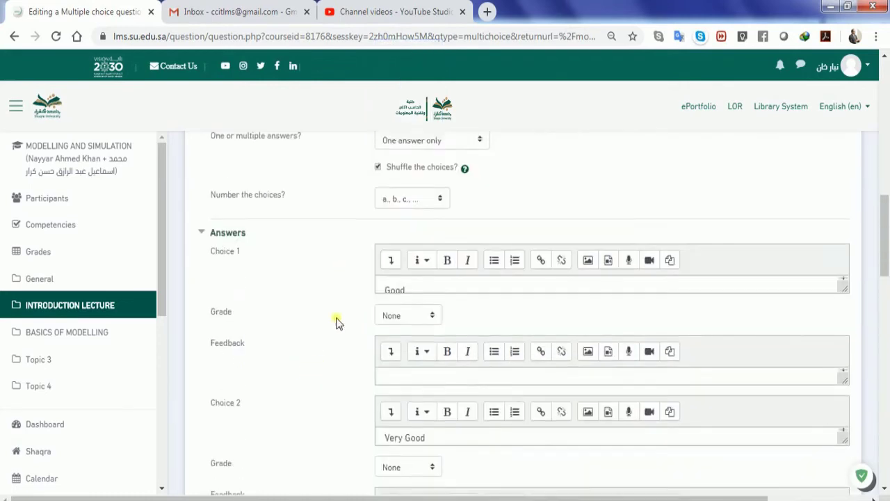
scroll(367, 300, up, 3)
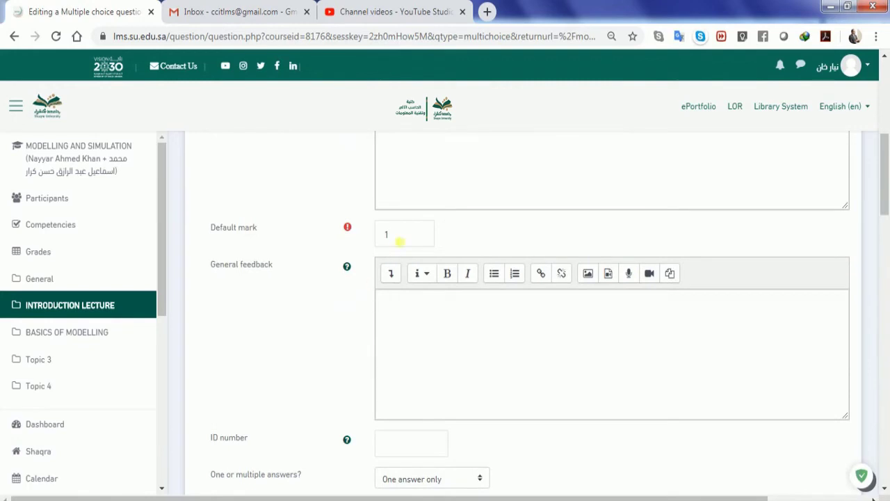
double_click(387, 234)
scroll(455, 430, down, 8)
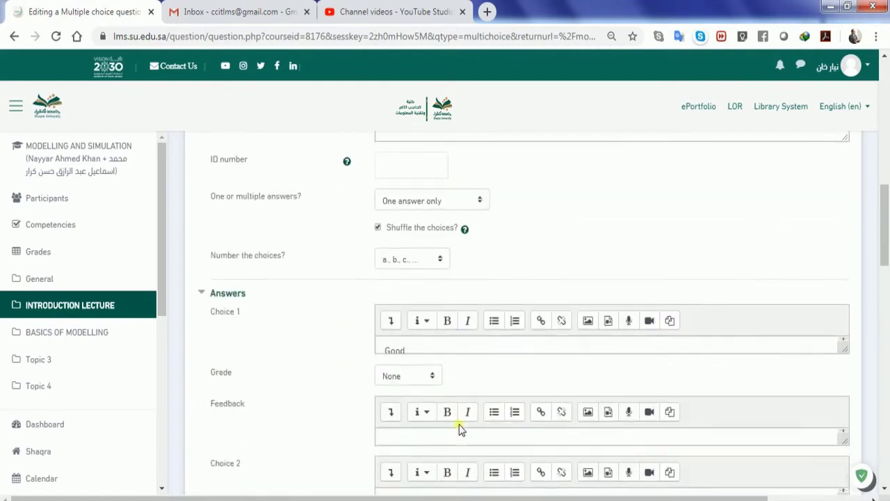
scroll(459, 427, down, 5)
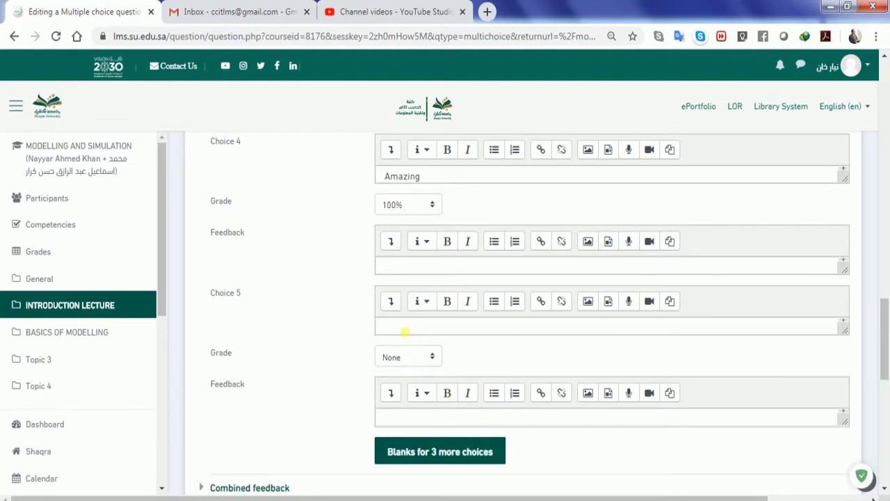
click(405, 330)
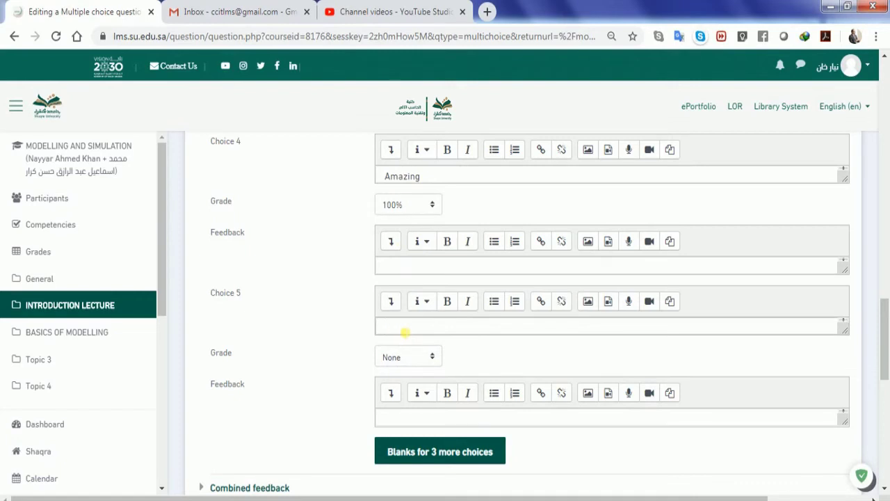
scroll(333, 424, down, 1)
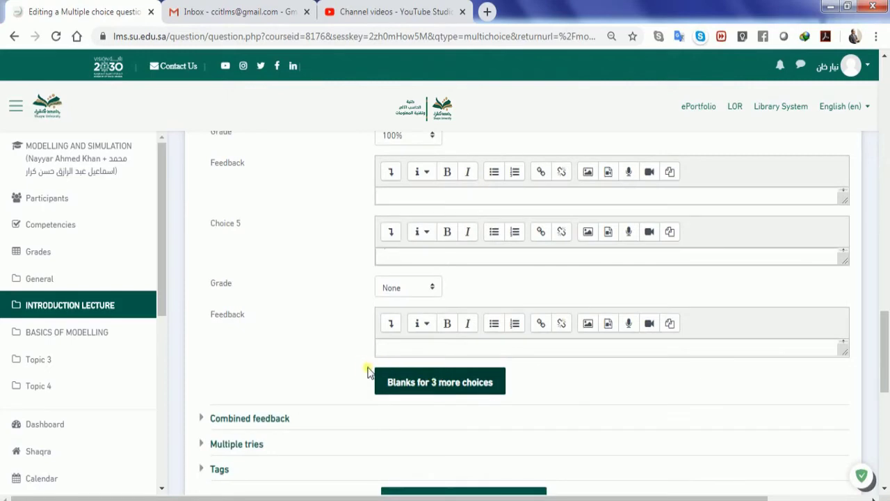
scroll(357, 368, up, 3)
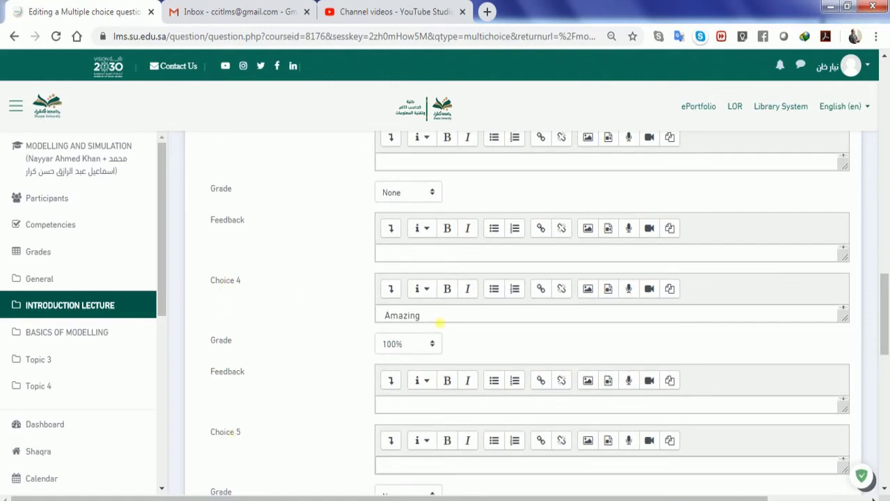
click(400, 466)
scroll(400, 466, down, 4)
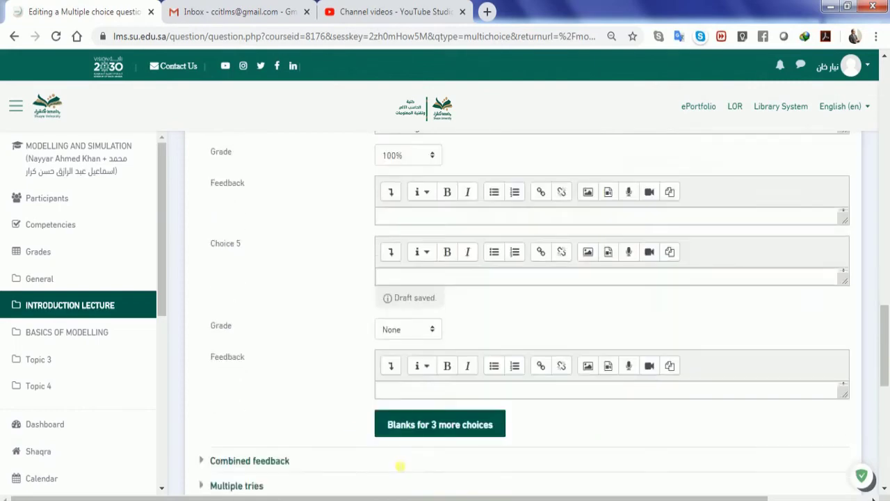
scroll(400, 466, down, 2)
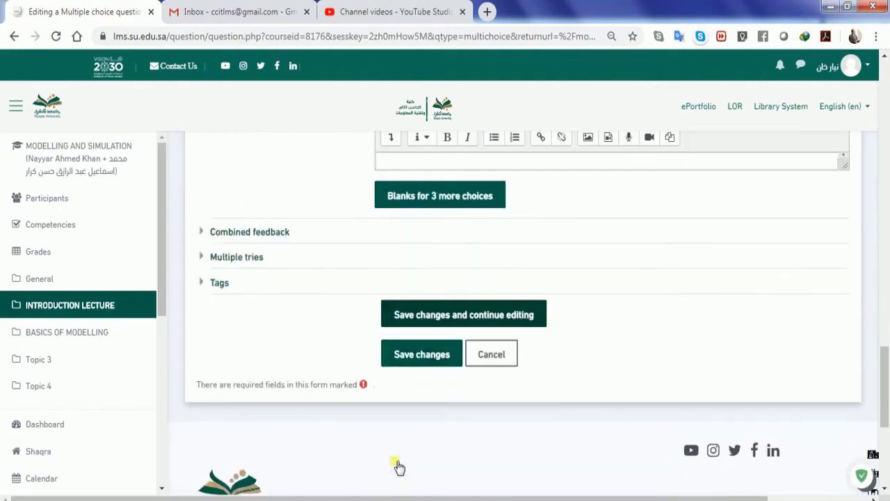
scroll(426, 354, down, 1)
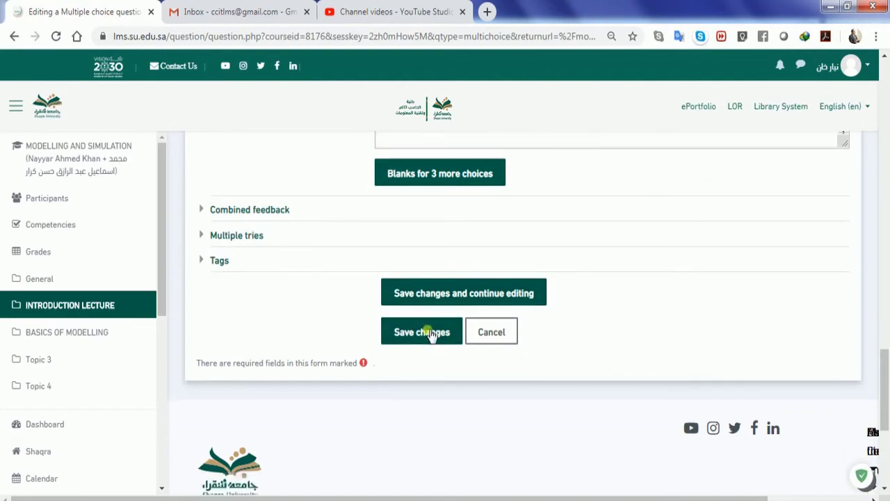
Step: Save question Q.1 into the quiz, turn on shuffling, and save the quiz
click(429, 332)
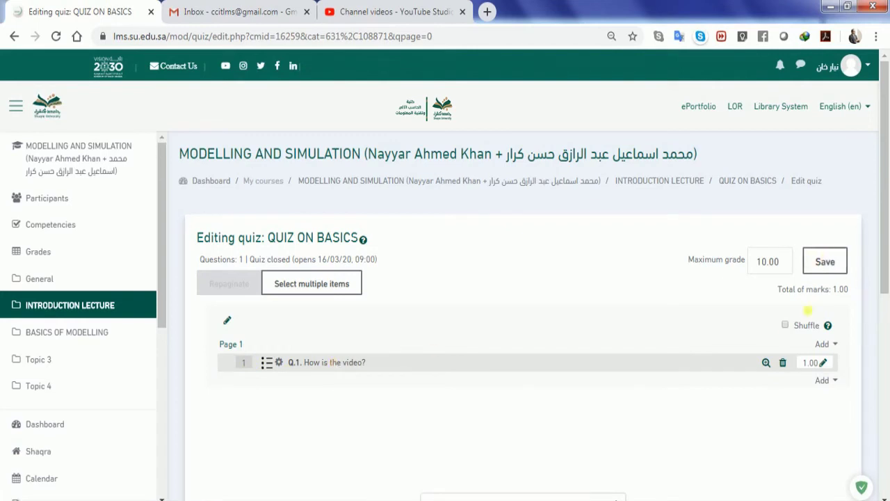
click(785, 325)
click(826, 268)
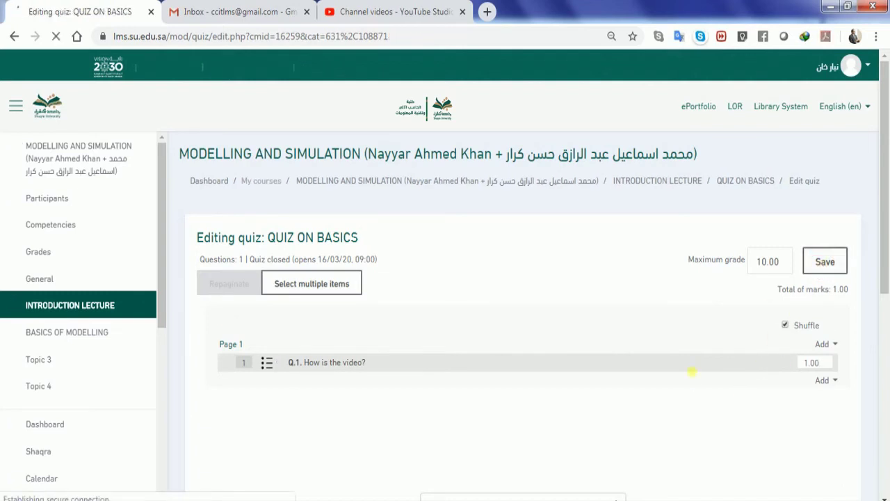
scroll(691, 375, down, 3)
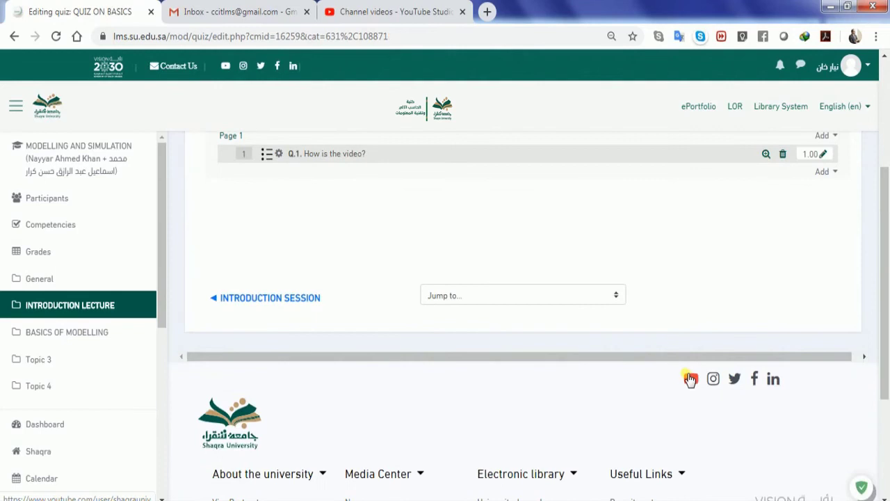
scroll(690, 379, up, 3)
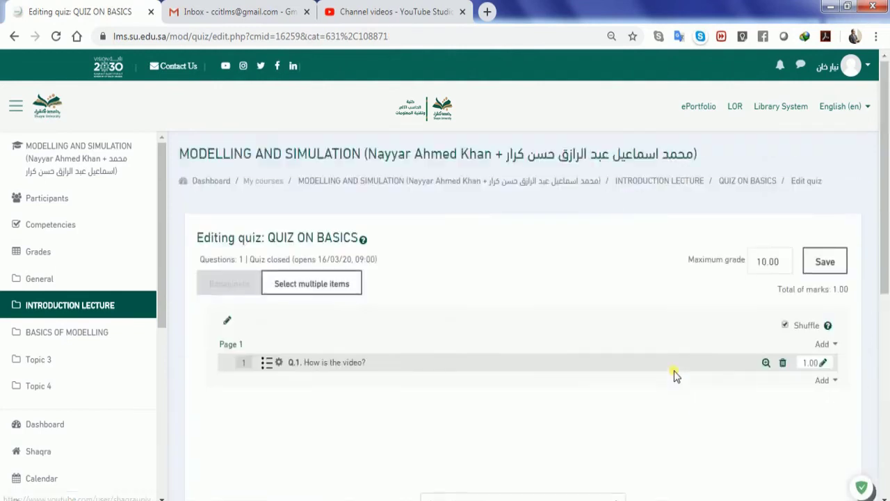
click(14, 37)
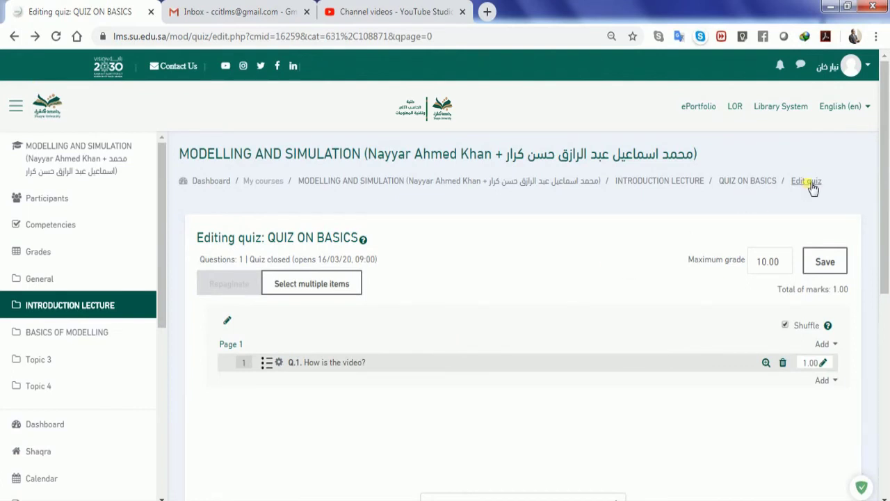
Step: Open the QUIZ ON BASICS overview page and start a quiz preview
click(753, 181)
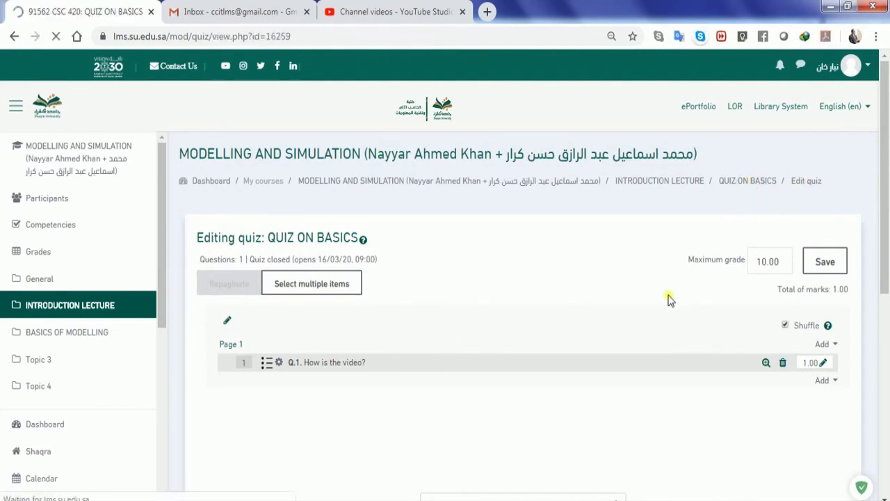
scroll(667, 299, down, 2)
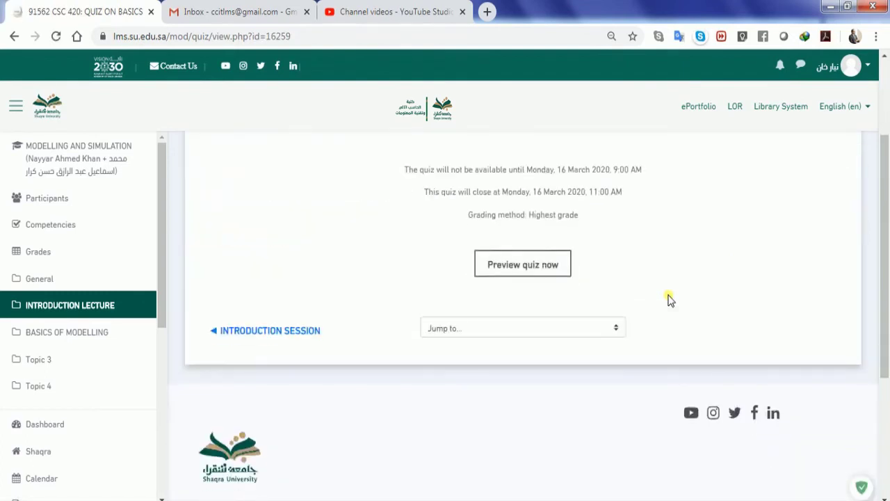
scroll(666, 297, up, 2)
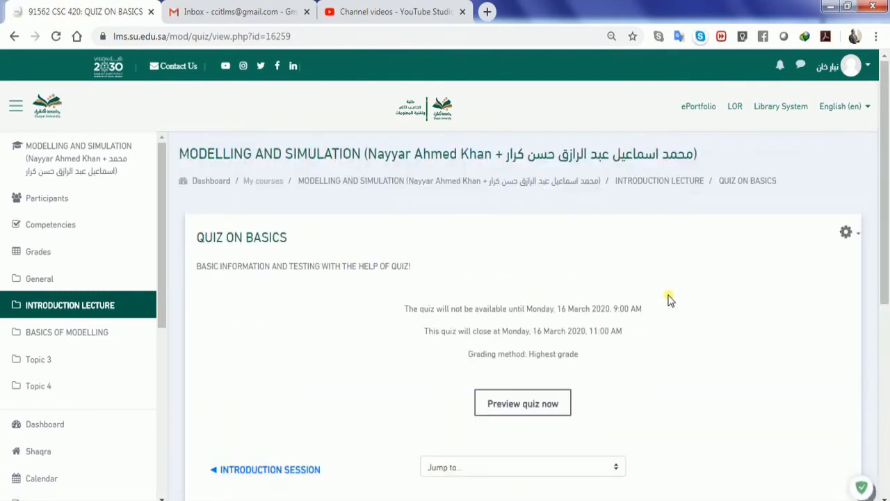
click(541, 405)
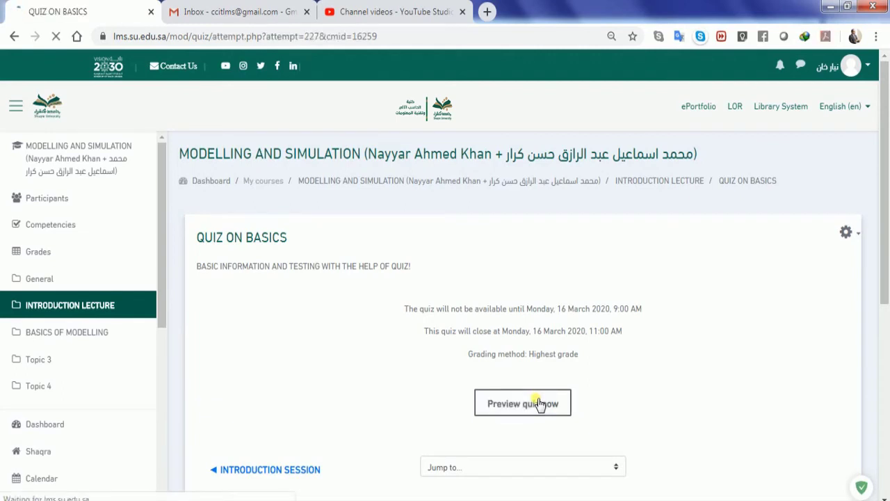
Step: Answer 'How is the video?' with d. Excellent, replacing an initial Amazing pick
scroll(540, 405, down, 1)
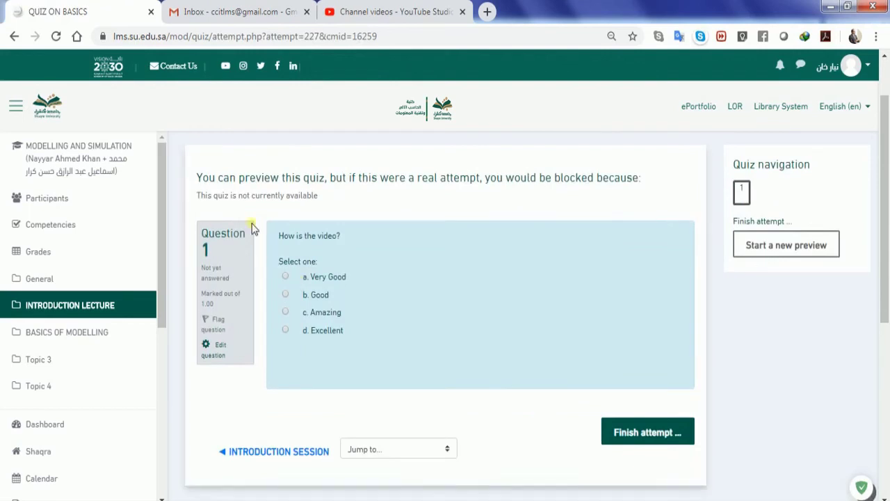
drag(244, 177, 602, 178)
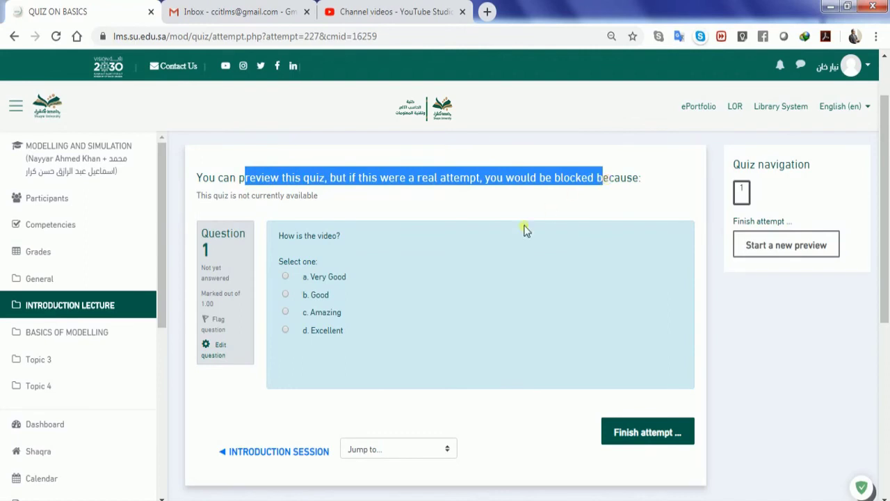
click(432, 297)
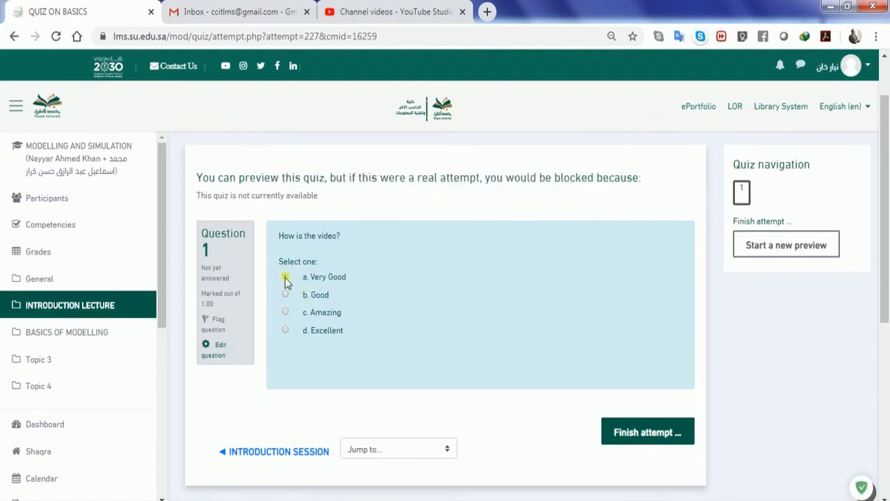
click(286, 330)
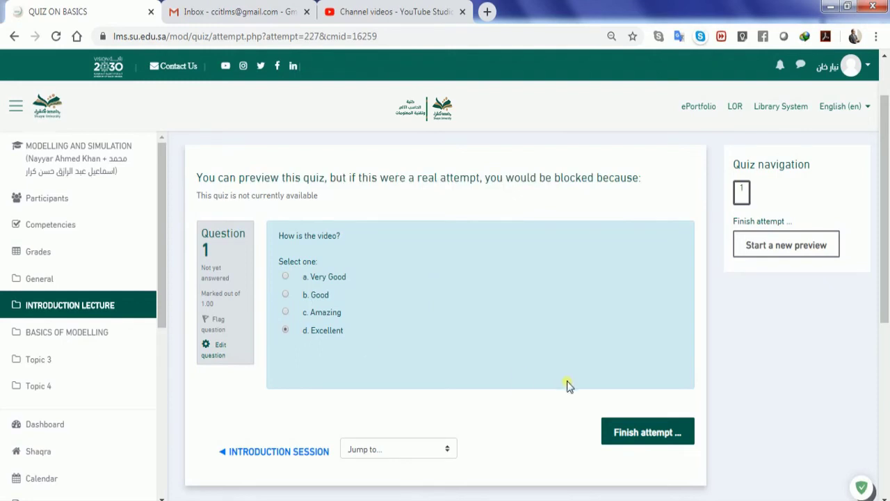
Step: Finish the attempt and confirm Submit all and finish, yielding 0.00 out of 10.00
click(652, 433)
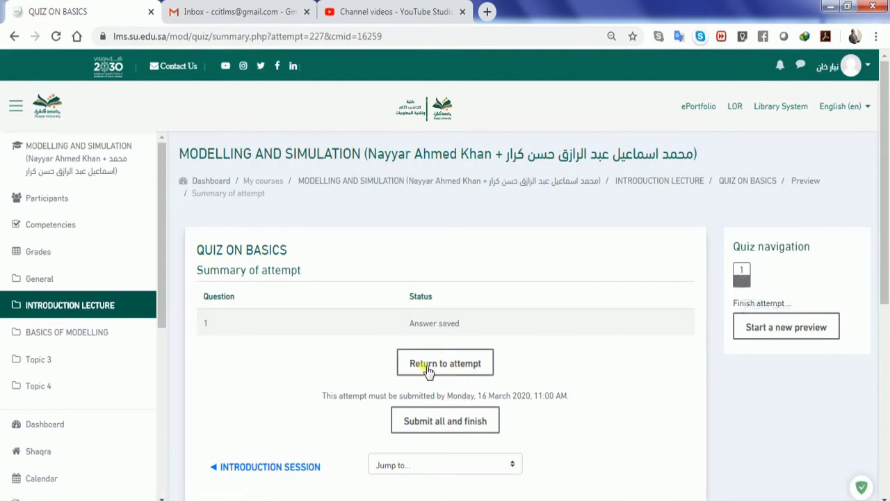
scroll(427, 371, down, 1)
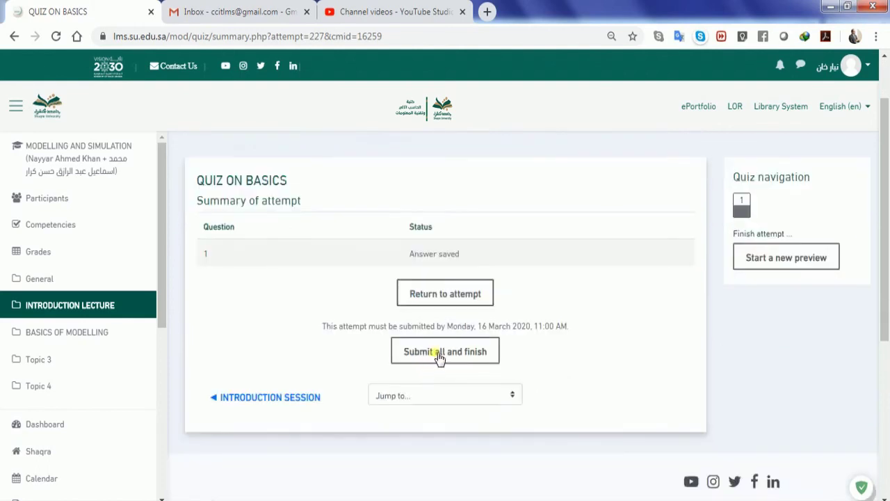
click(439, 353)
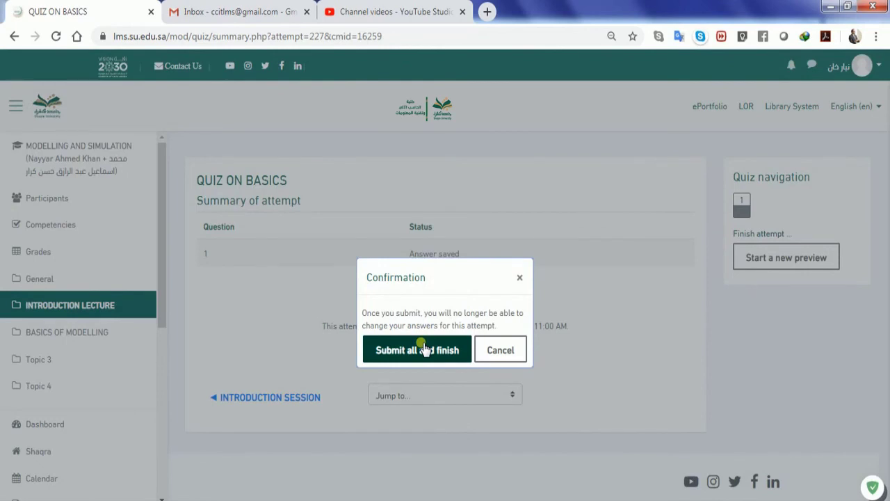
click(424, 348)
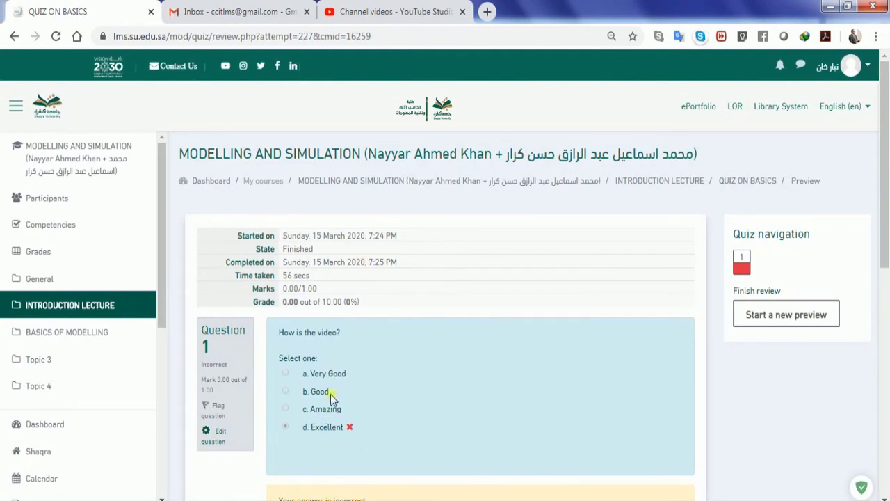
Step: On the review page, highlight the correct answer Amazing and the grade
scroll(330, 395, down, 1)
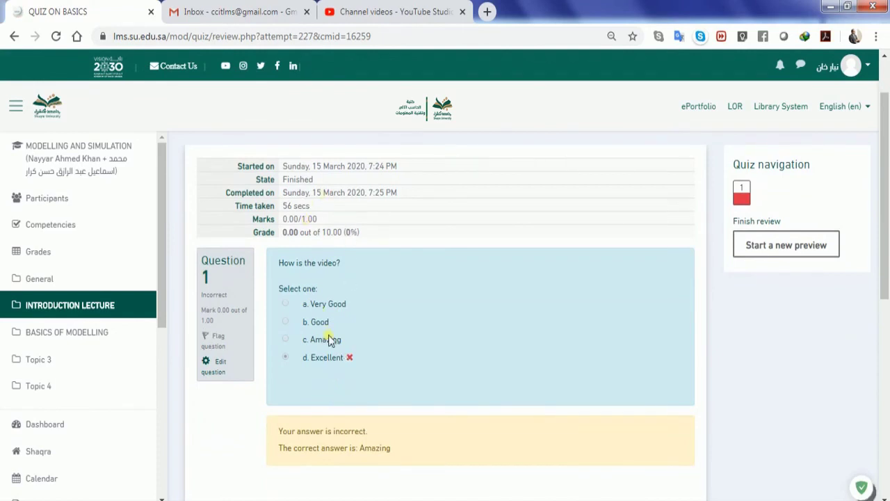
double_click(369, 448)
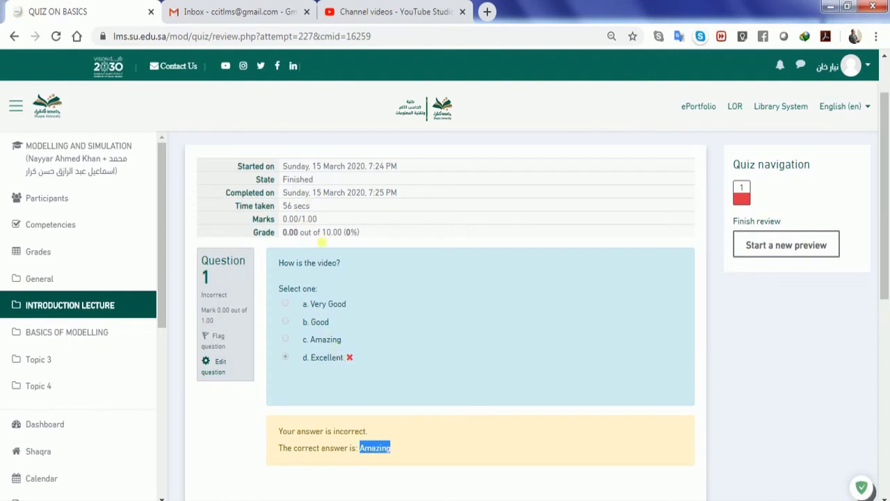
drag(284, 235, 357, 233)
Step: Return to the QUIZ ON BASICS overview page and highlight its opening and closing times
scroll(562, 459, down, 1)
scroll(562, 459, down, 2)
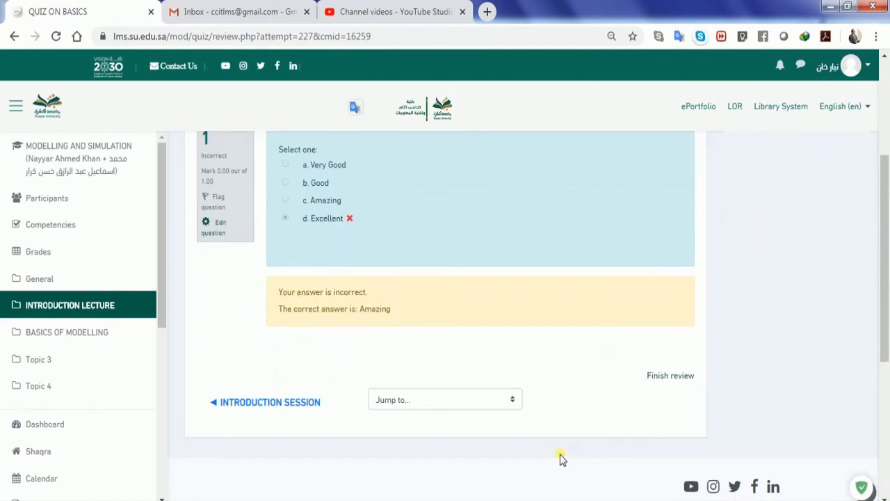
scroll(561, 459, up, 3)
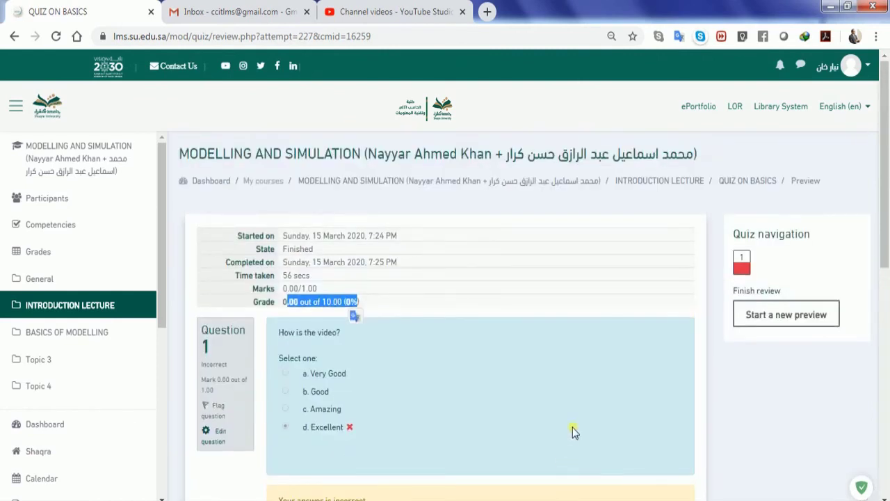
click(744, 183)
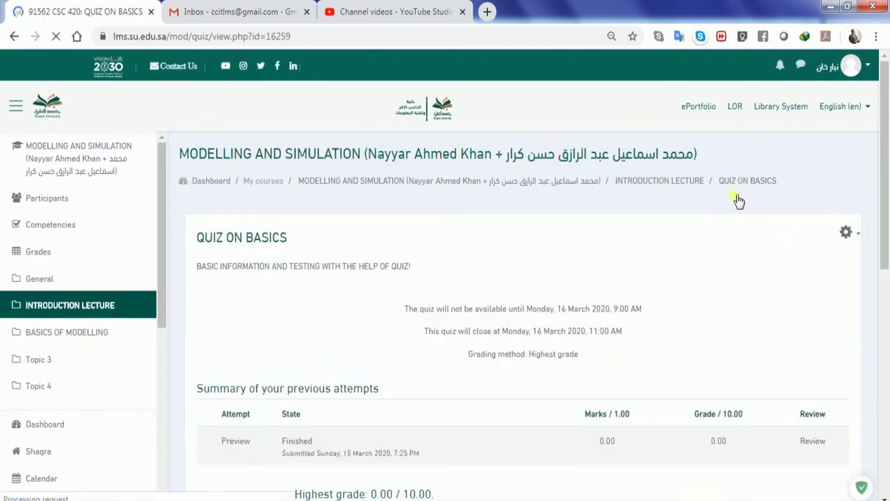
drag(527, 309, 632, 333)
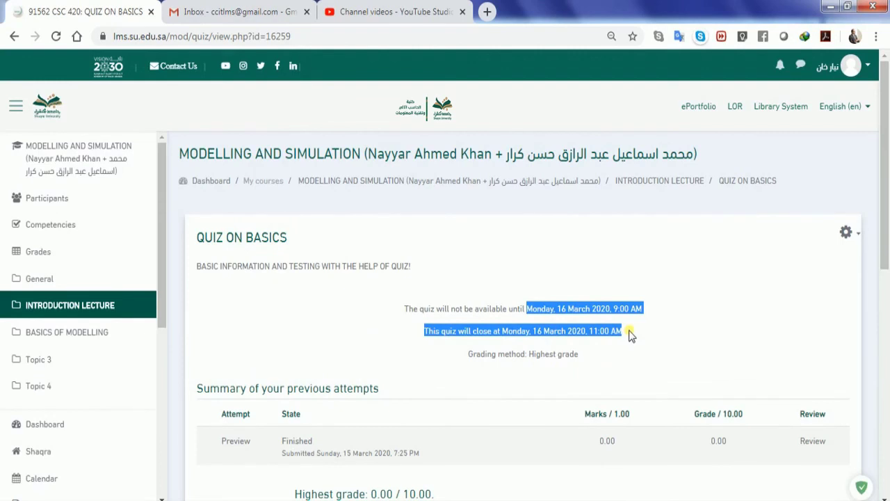